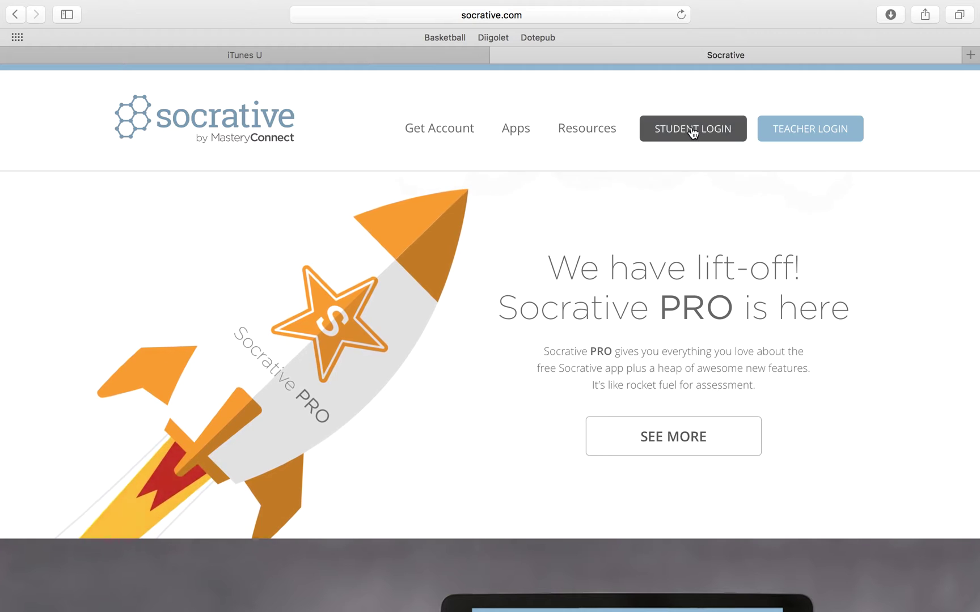
Go to Teacher Login and glance at the Get account form before cancelling it
click(790, 130)
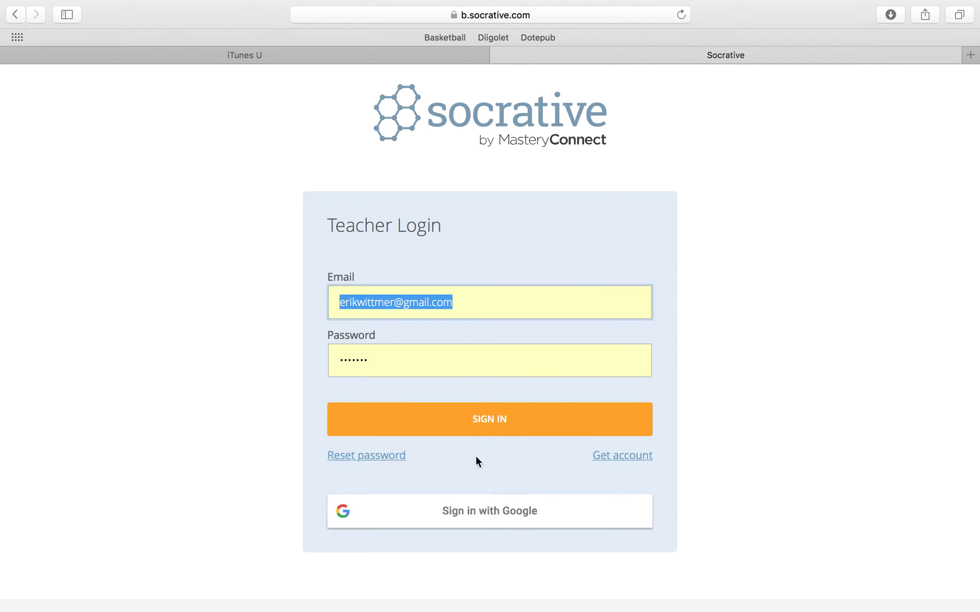
click(629, 457)
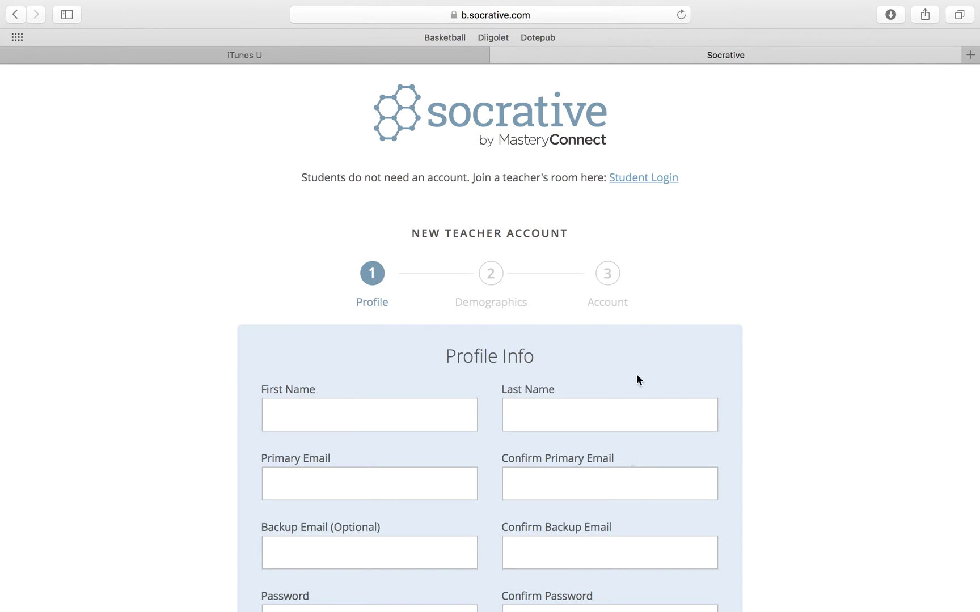
scroll(678, 364, down, 5)
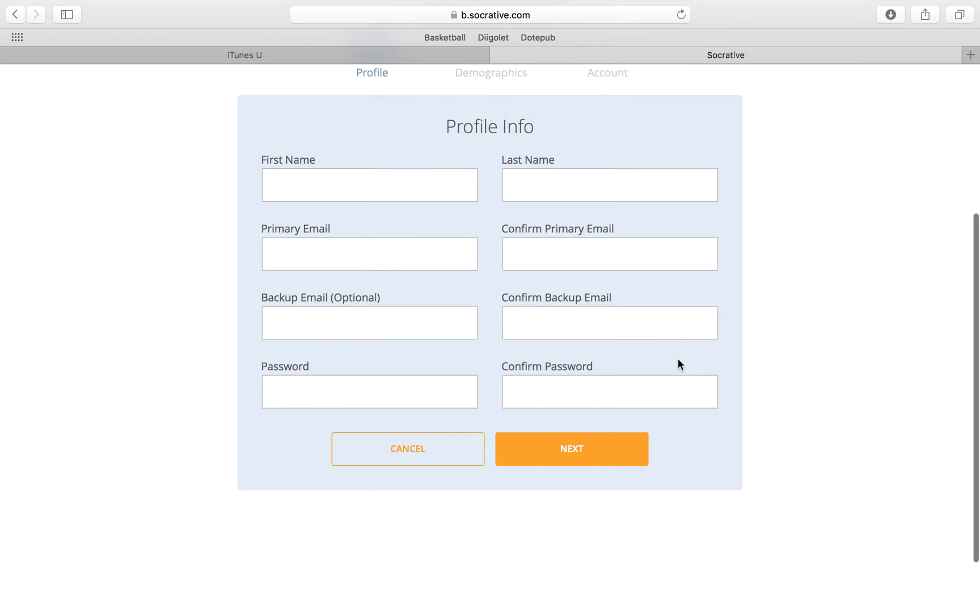
scroll(677, 364, up, 4)
scroll(674, 352, down, 3)
scroll(674, 352, up, 3)
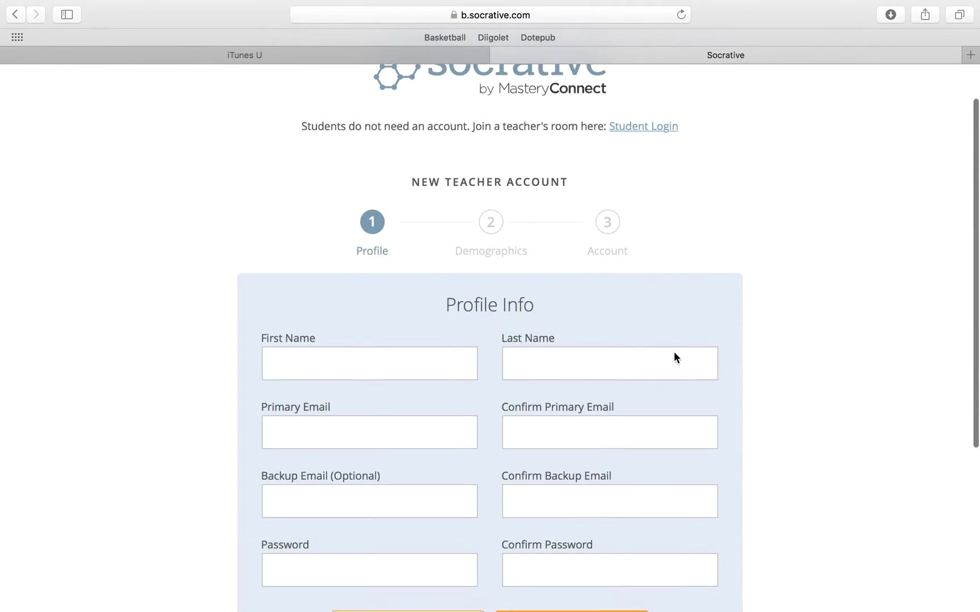
scroll(673, 358, down, 3)
click(415, 508)
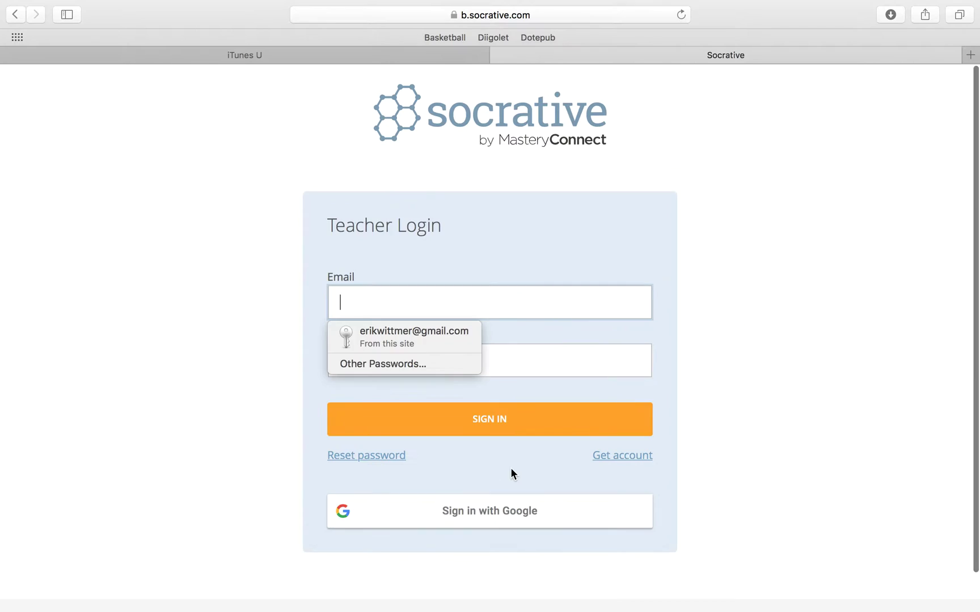
Sign in with the saved teacher login and open the account options menu
click(426, 343)
click(486, 418)
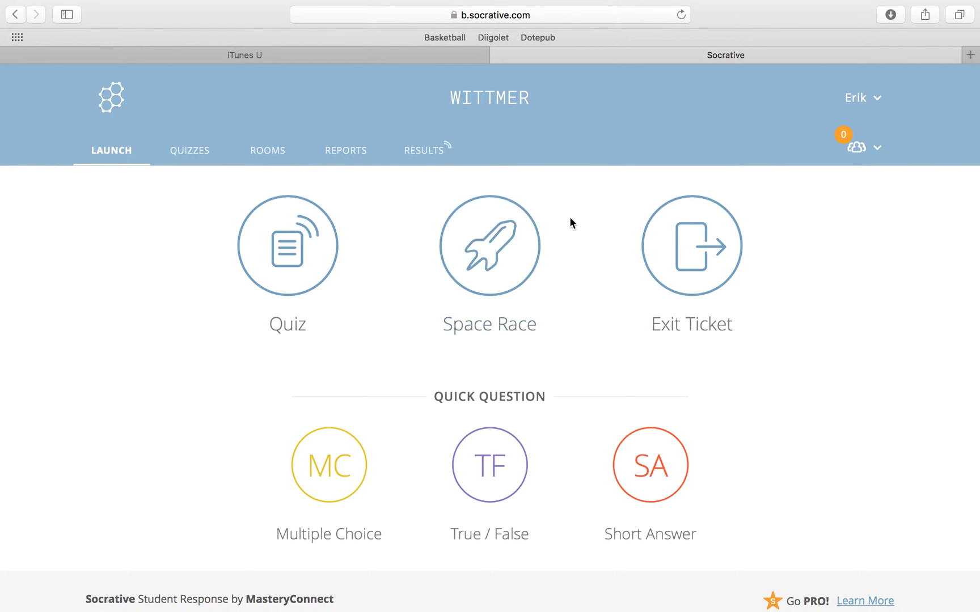
click(877, 102)
Review the Profile, Demographics and Account tabs, then go to the Rooms list
click(766, 124)
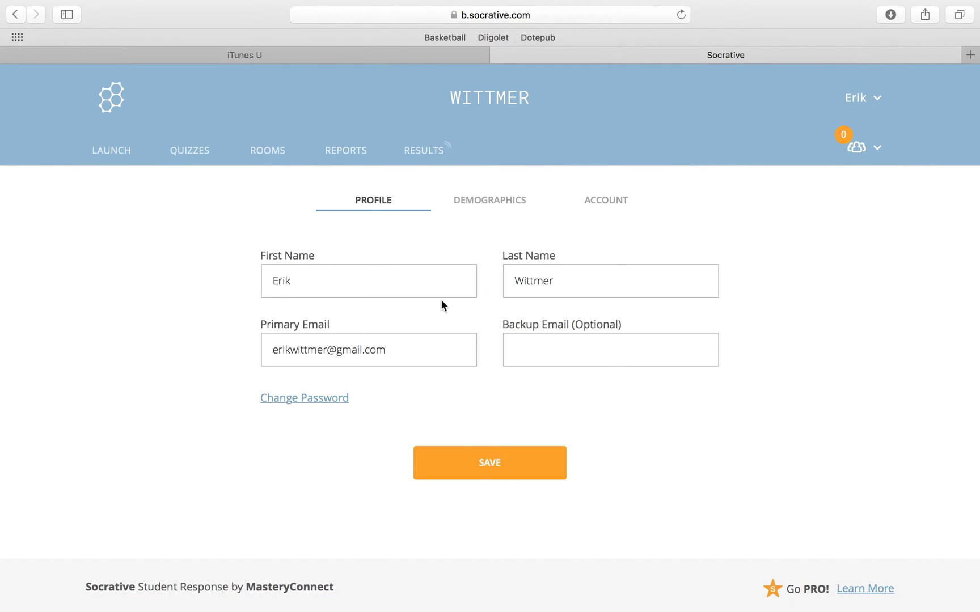
click(493, 203)
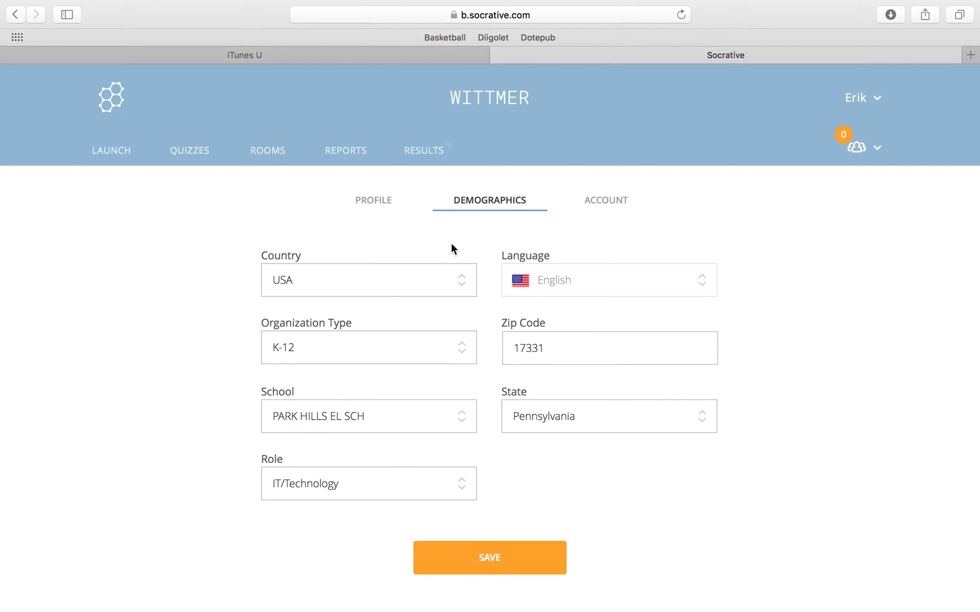
click(610, 203)
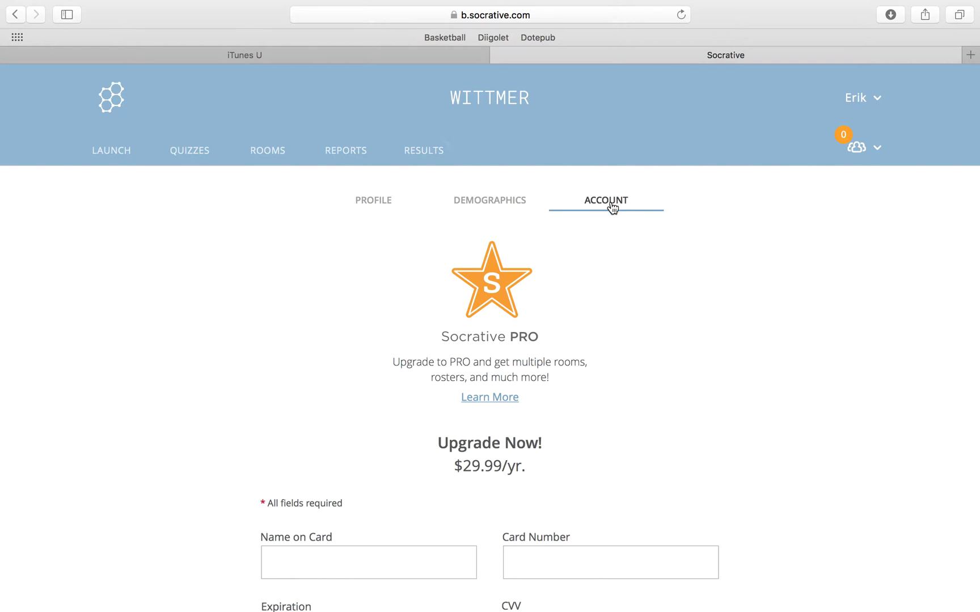
scroll(610, 339, down, 5)
scroll(611, 332, up, 5)
click(396, 200)
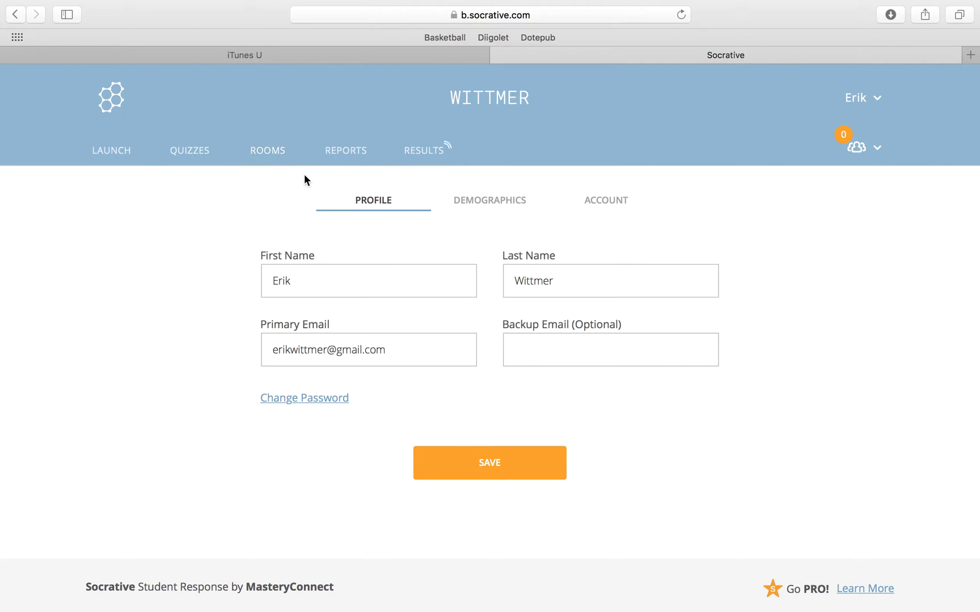
click(270, 151)
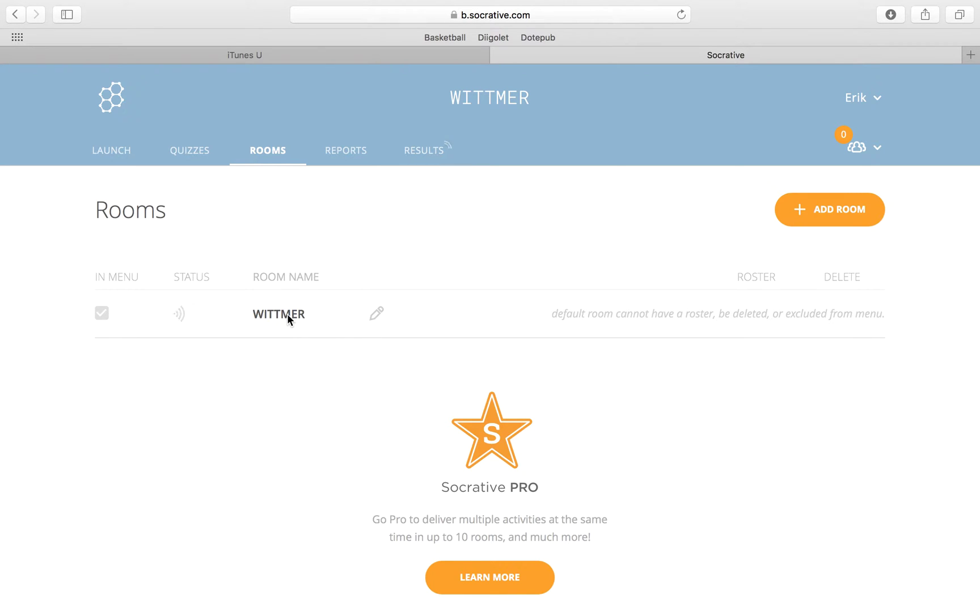
Check the live activity's end options without finishing, then return to Rooms
click(377, 313)
click(446, 155)
click(834, 205)
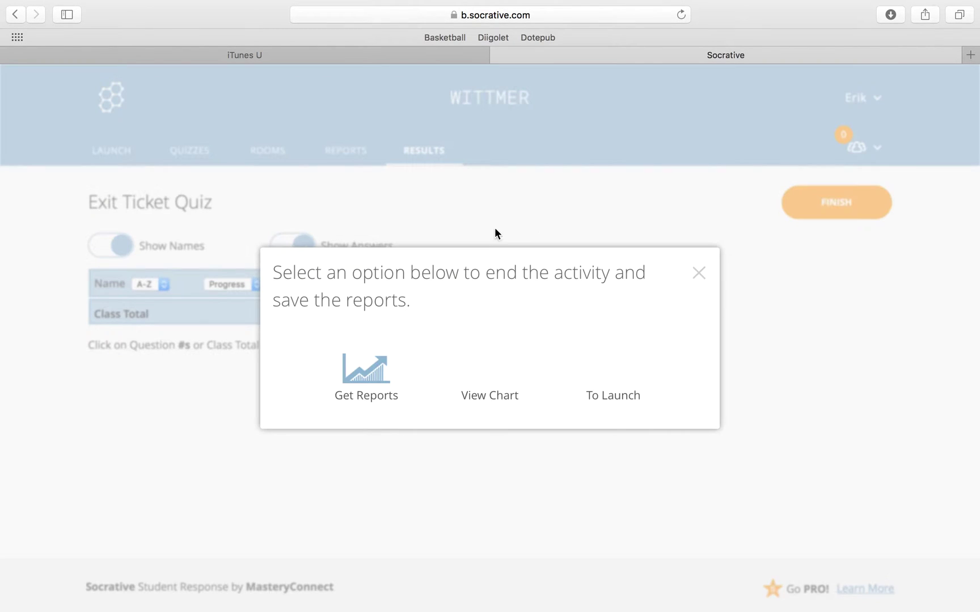
click(698, 272)
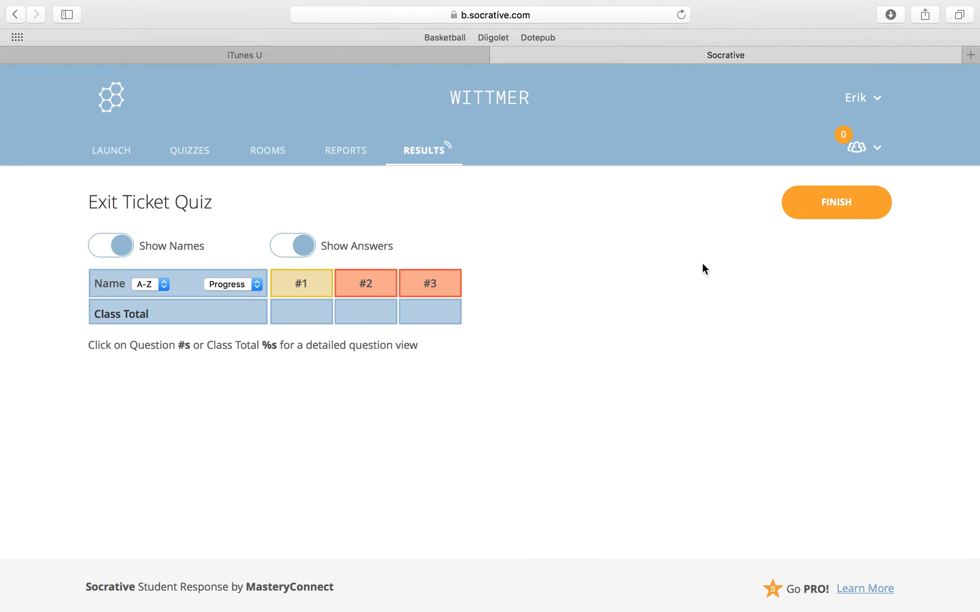
click(253, 154)
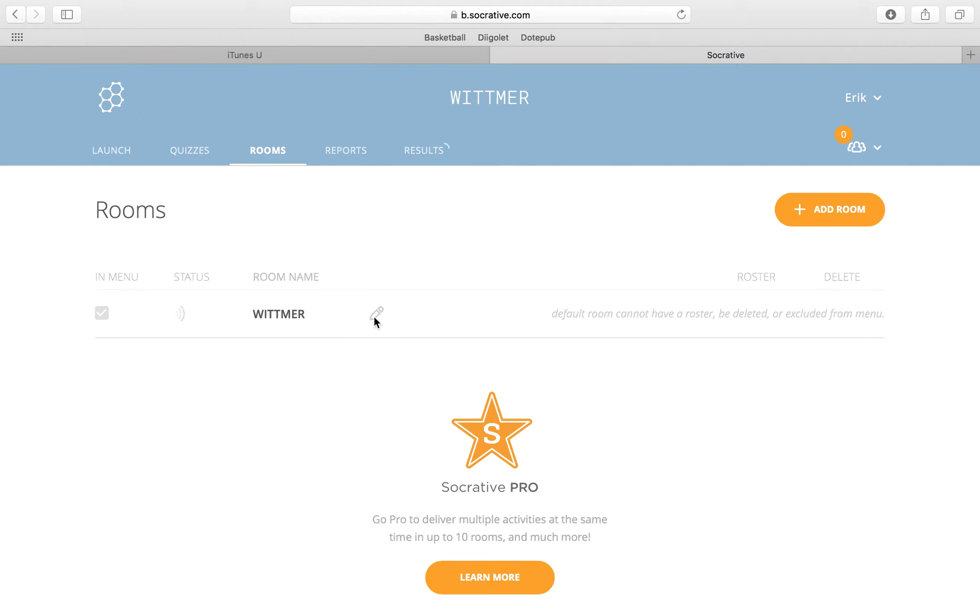
click(453, 144)
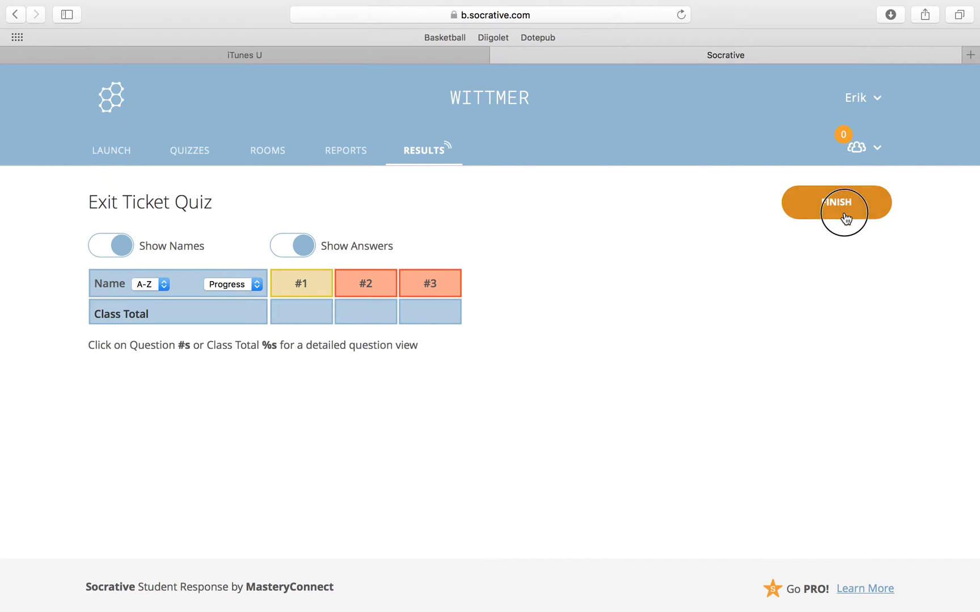
click(842, 212)
click(617, 381)
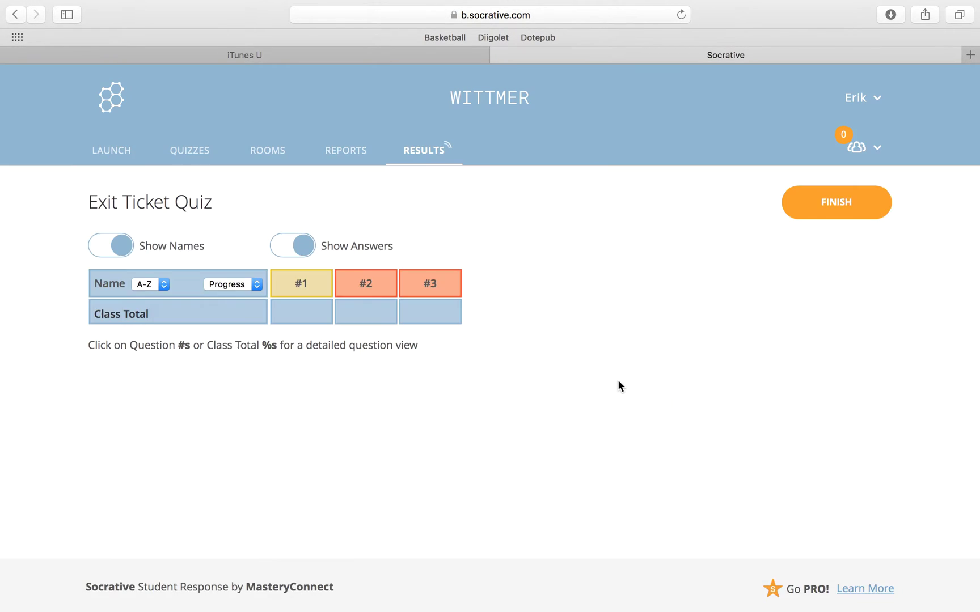
click(268, 157)
click(376, 313)
drag(329, 313, 262, 312)
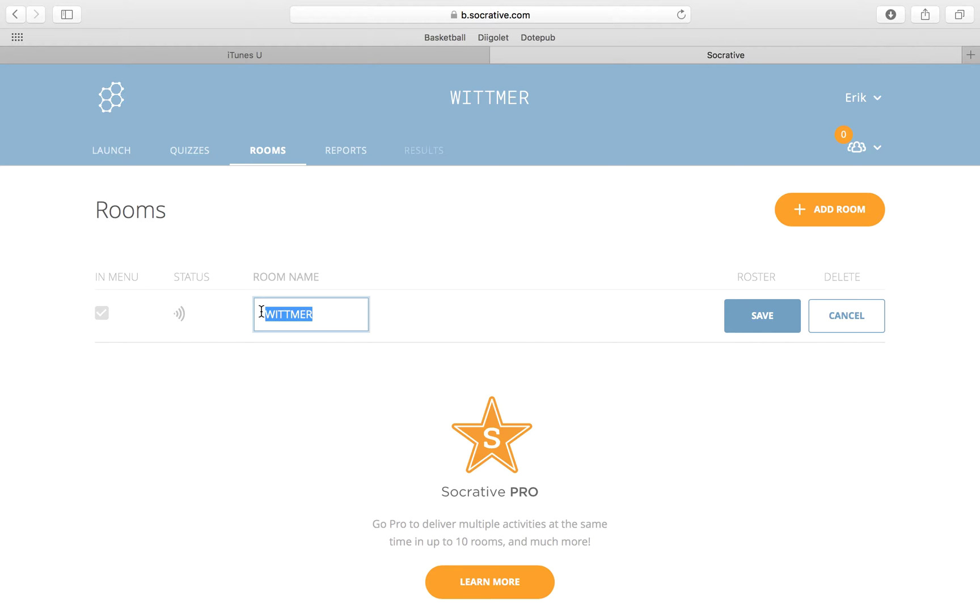
click(755, 319)
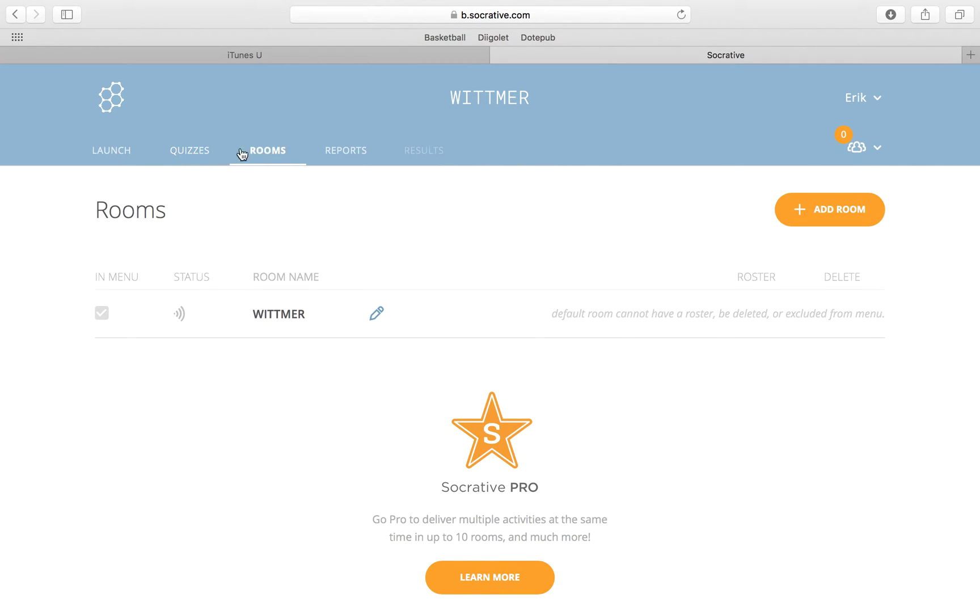
click(196, 153)
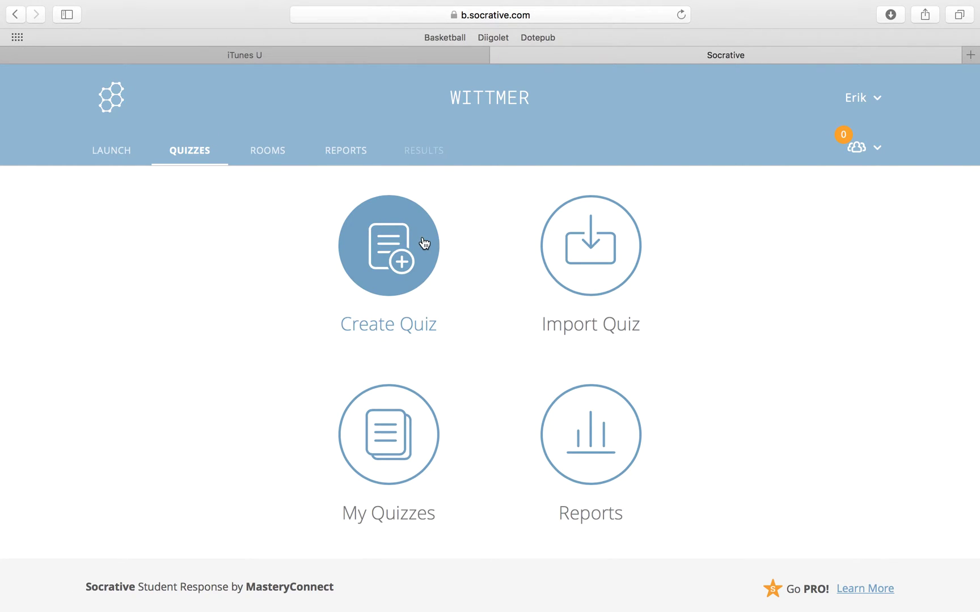
Create quiz 'Test Me' with multiple-choice question 'What did you do over the summer?'
click(385, 242)
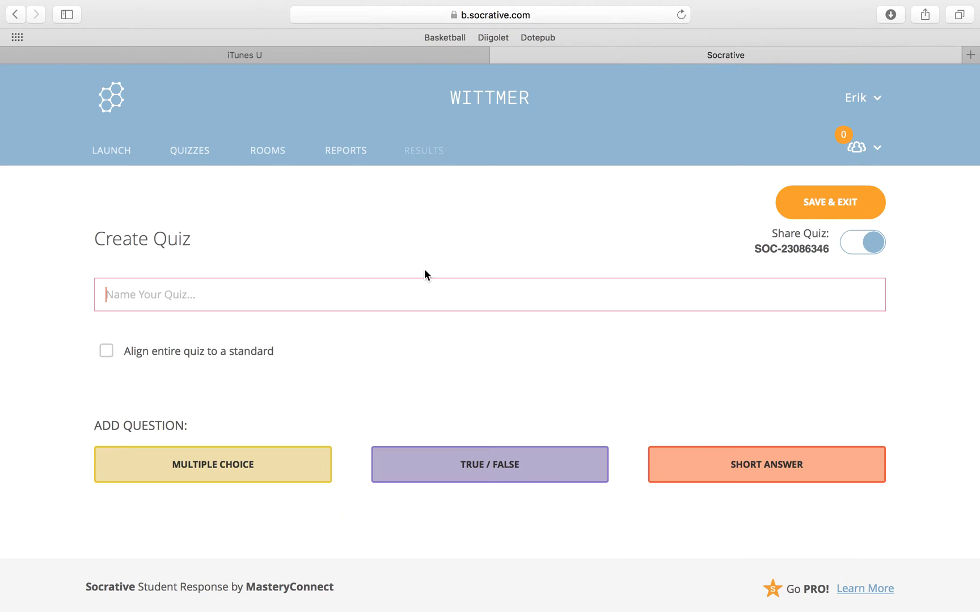
text(Test Me)
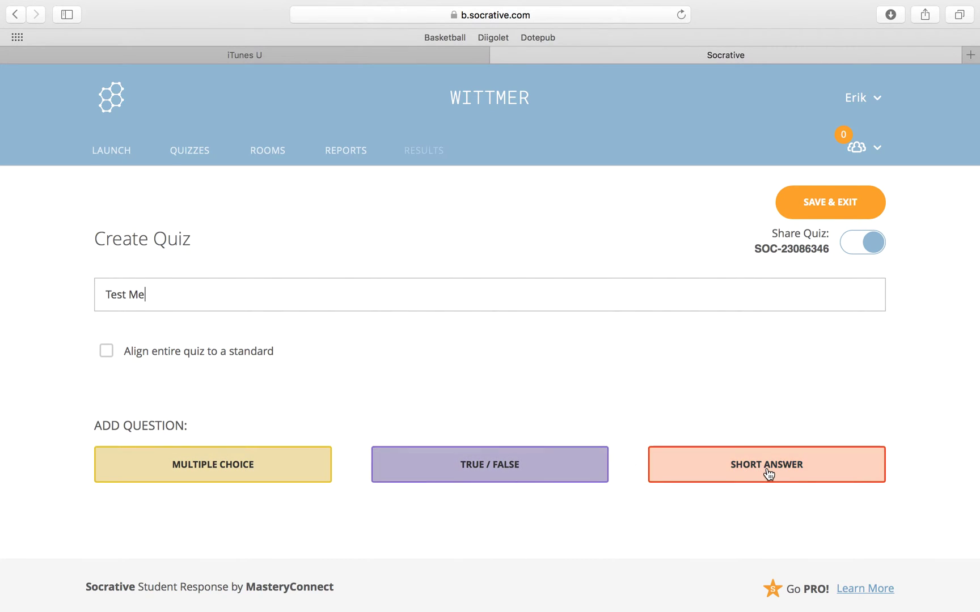
click(228, 467)
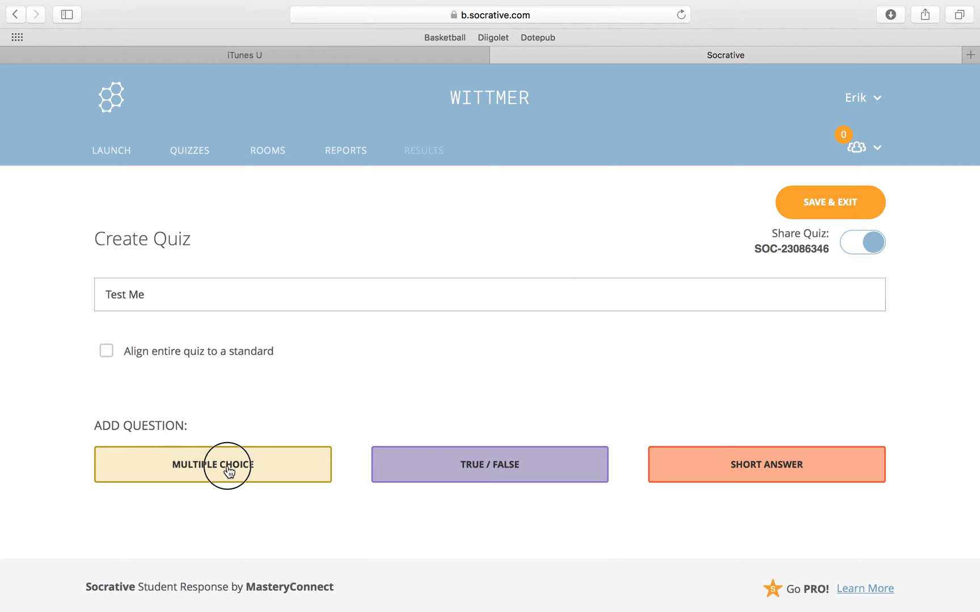
scroll(393, 451, down, 3)
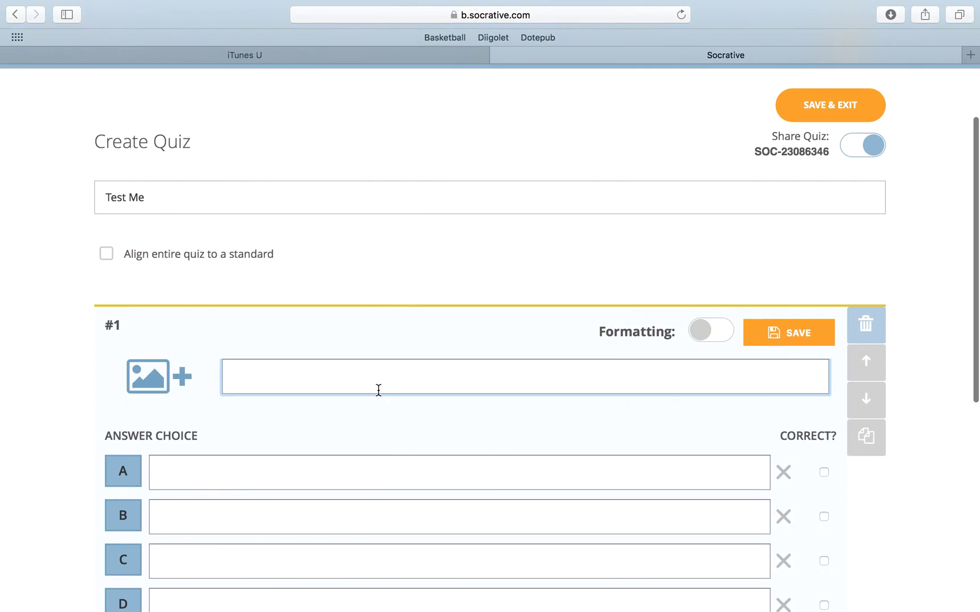
text(What did )
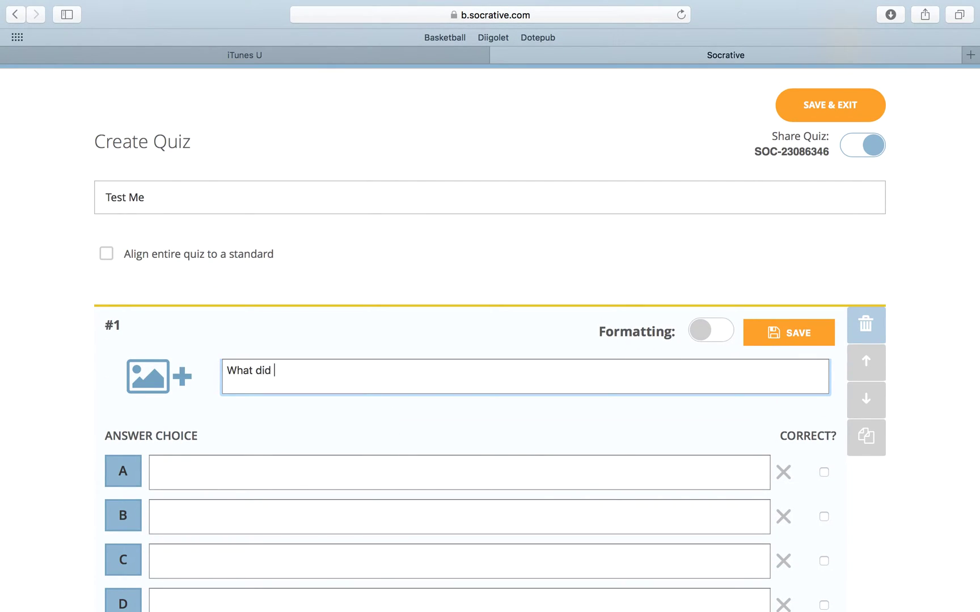
text(you do over the summ)
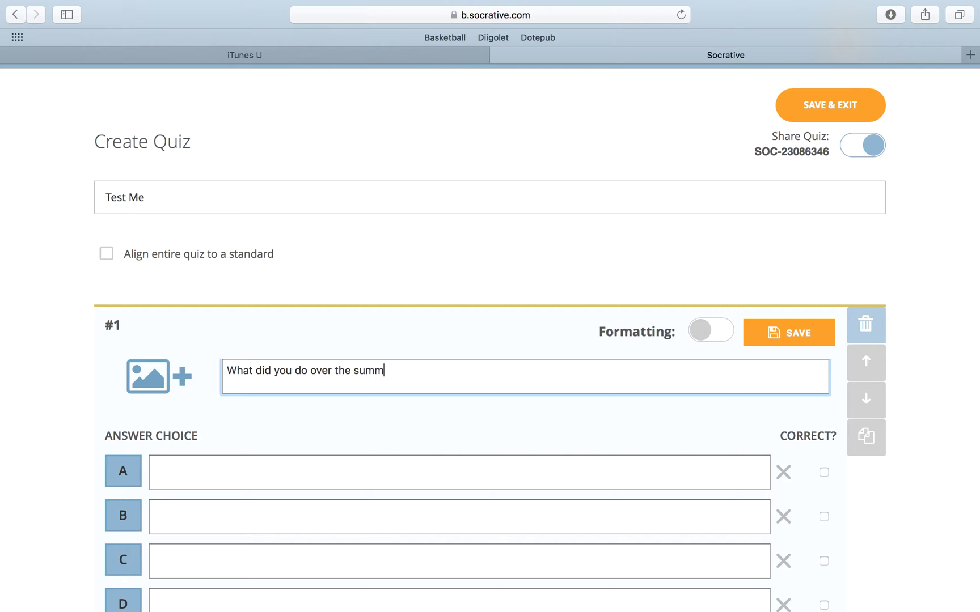
text(er?)
scroll(299, 480, down, 1)
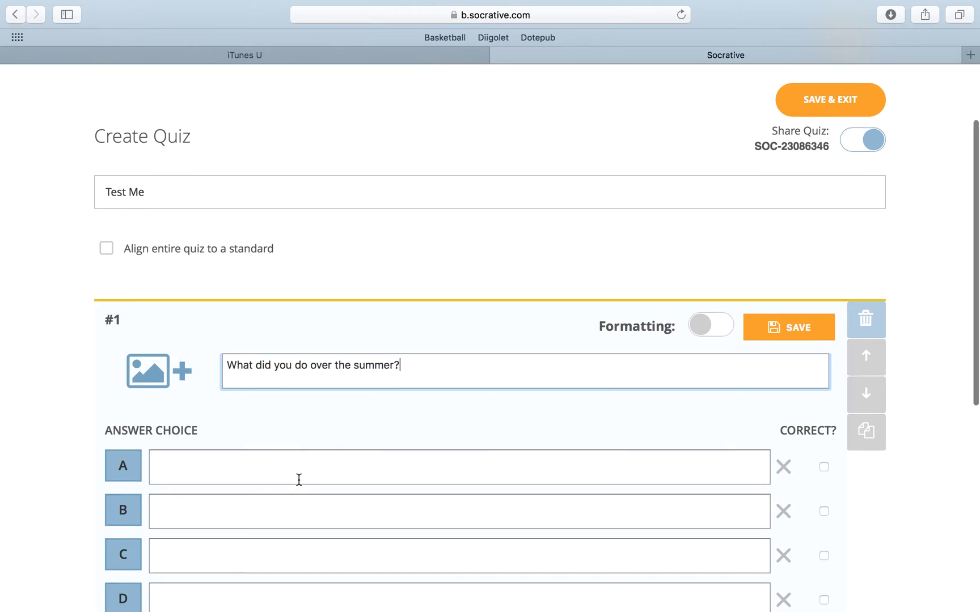
scroll(299, 480, down, 3)
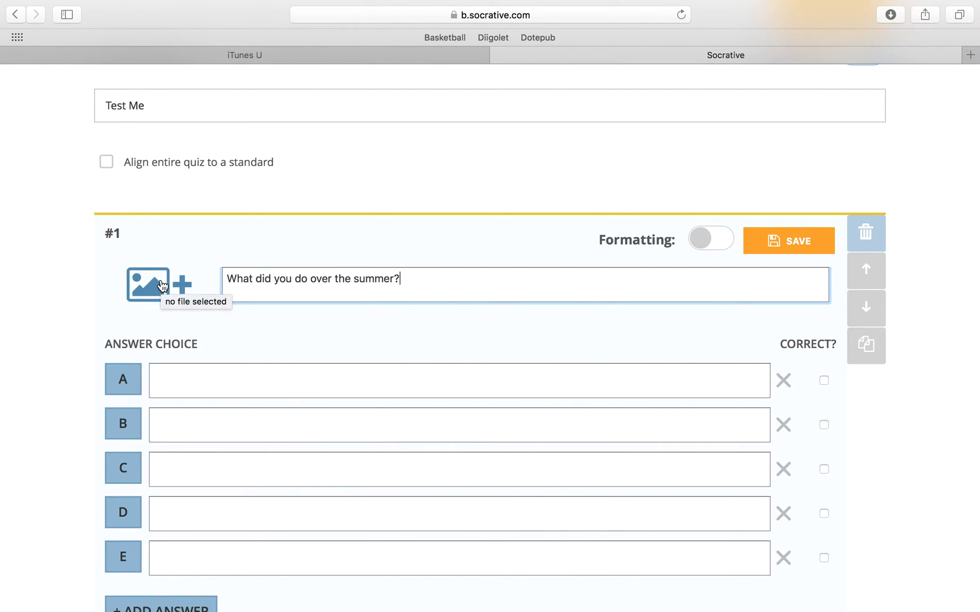
Enter answers Went to the beach, Went out of the country, Headed to grandparents, NOTHING
click(238, 377)
text(Went to the beach)
key(Tab)
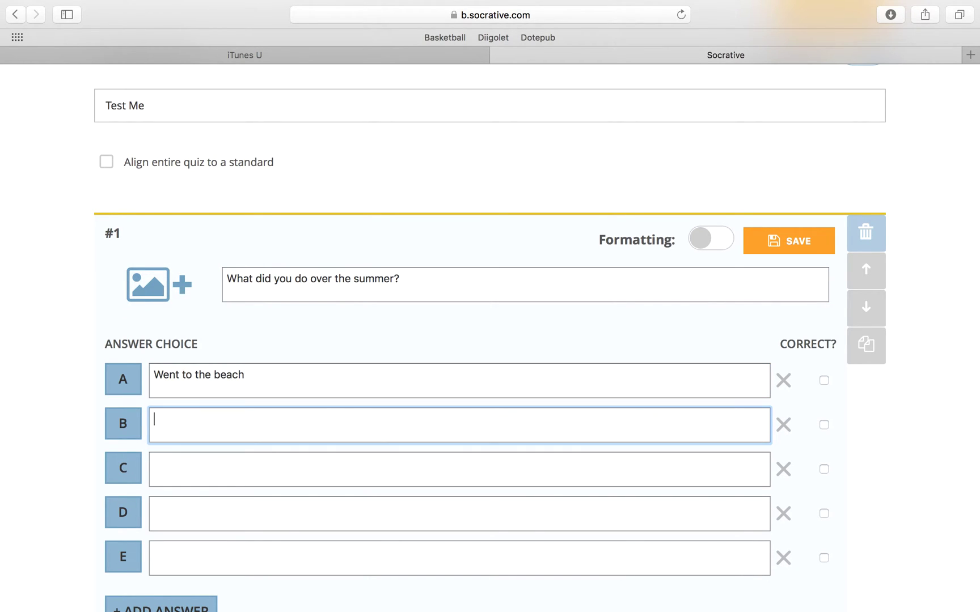
text(Went out of the counrty)
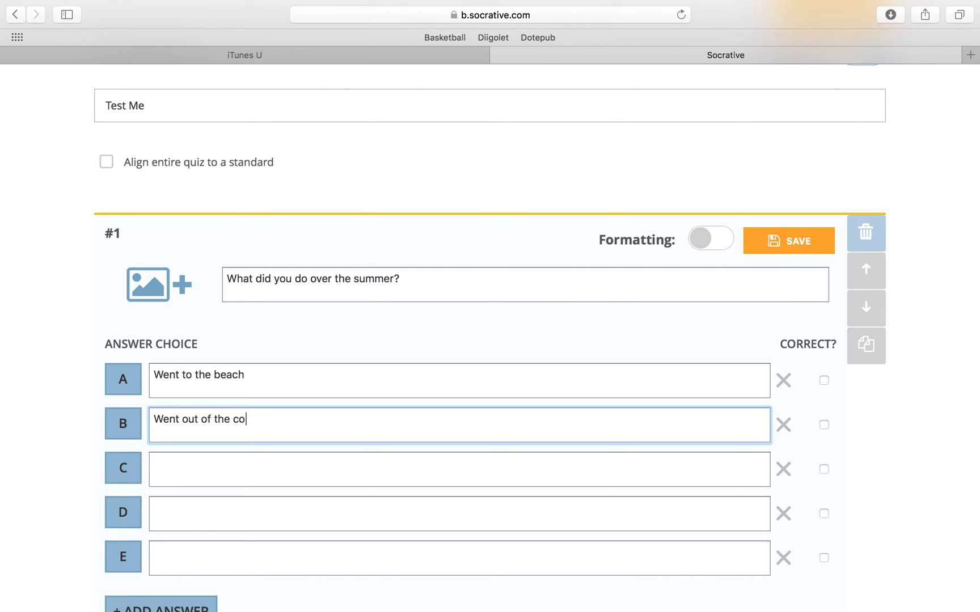
key(BackSpace)
key(BackSpace)
key(BackSpace)
key(BackSpace)
text(ntry)
key(Tab)
text(Hea)
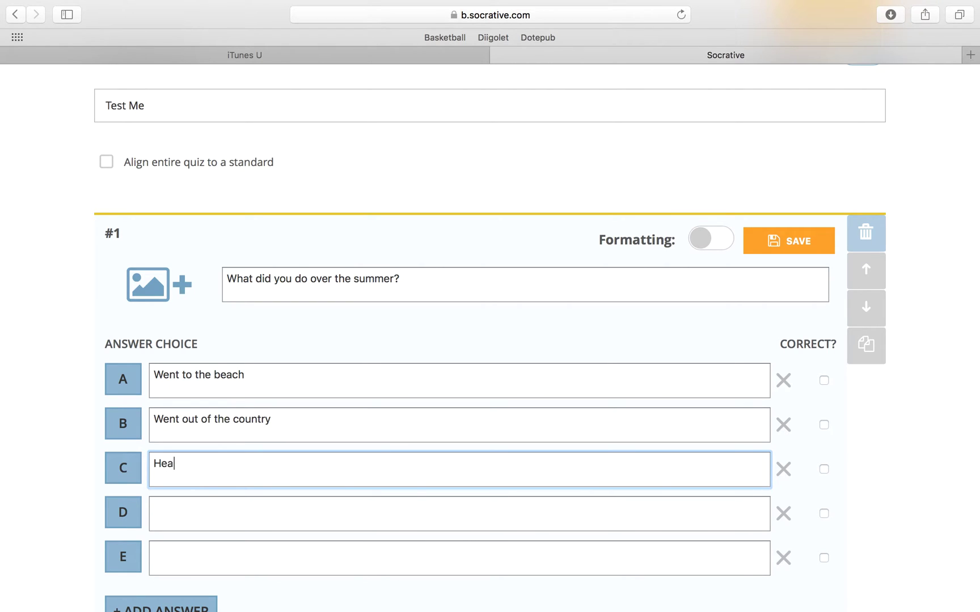
text(ded to grandparents)
key(Tab)
text(NOTH)
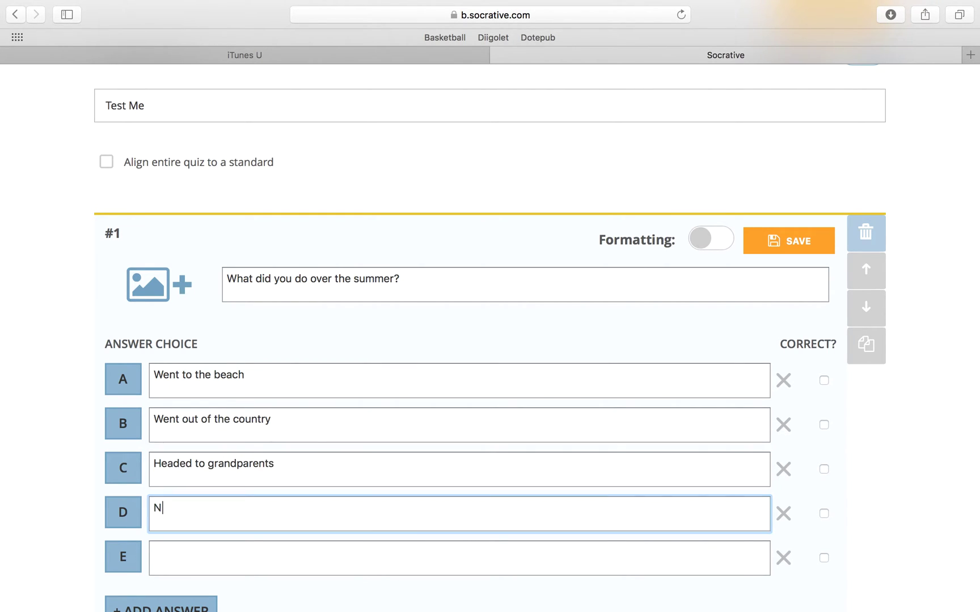
key(BackSpace)
key(BackSpace)
text(THIBG)
key(BackSpace)
key(BackSpace)
key(BackSpace)
Finish answer D as NOTHING and browse the Photos library's iPhoto Events for an image
text(ING)
click(155, 292)
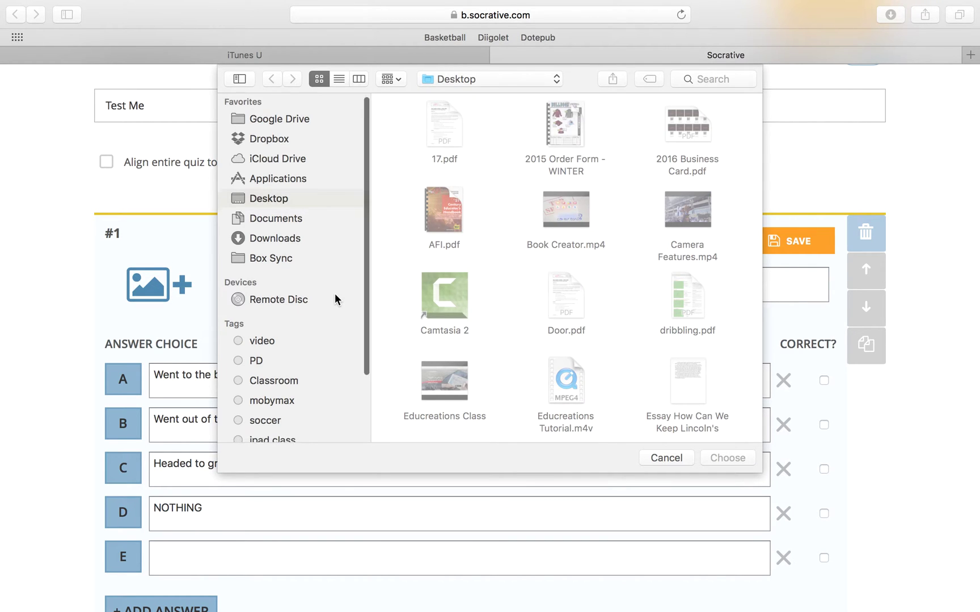
scroll(335, 300, down, 3)
click(270, 433)
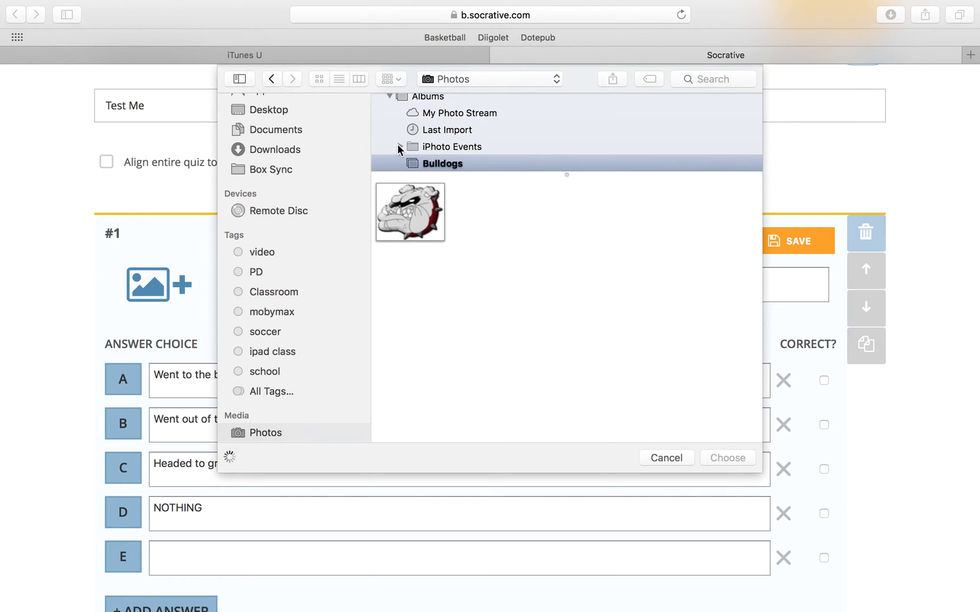
click(399, 149)
Attach the portrait photo from the Dec 30, 2014 event to question #1
scroll(448, 139, down, 5)
scroll(449, 141, down, 10)
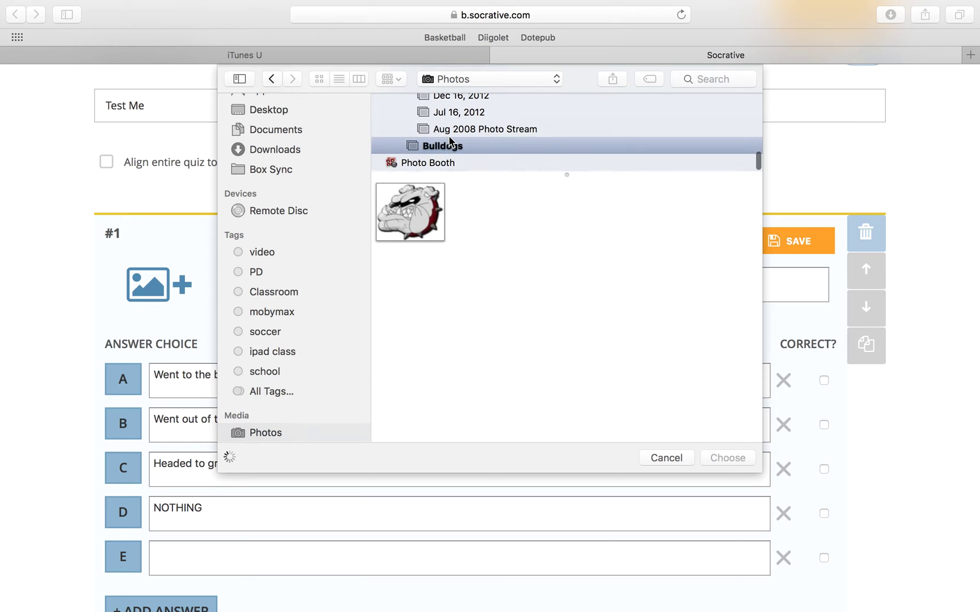
scroll(468, 134, up, 5)
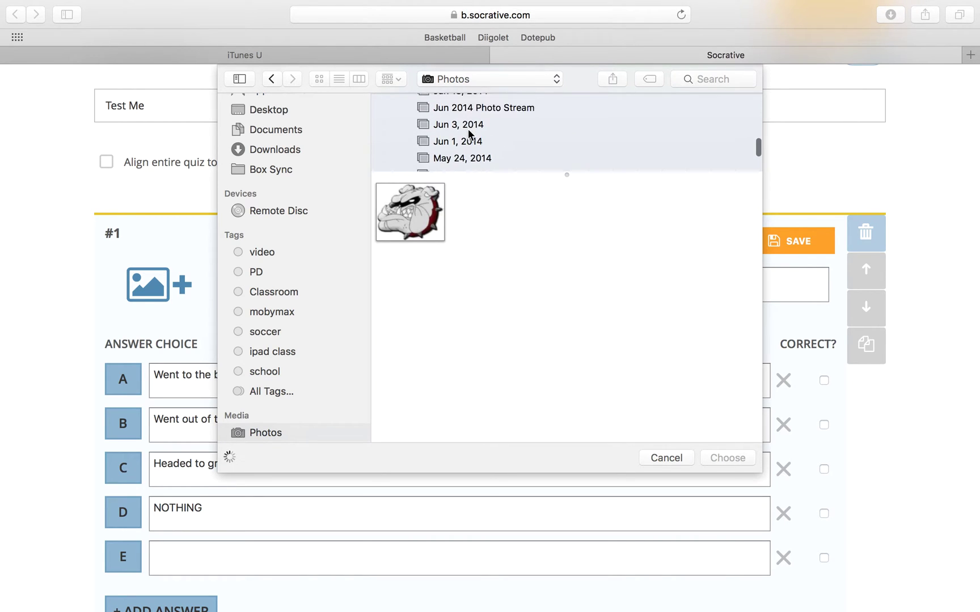
scroll(468, 134, up, 6)
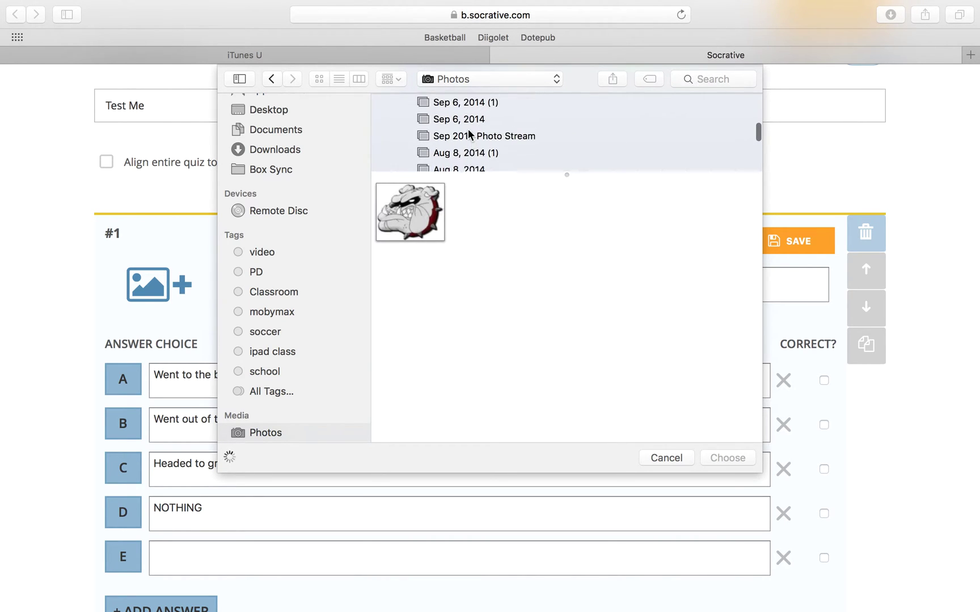
scroll(469, 134, up, 6)
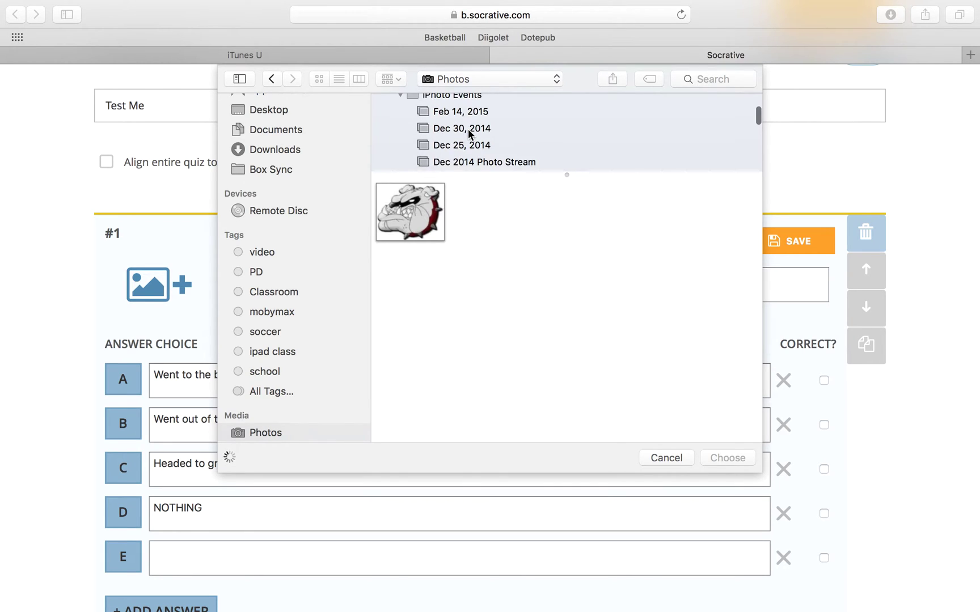
click(464, 152)
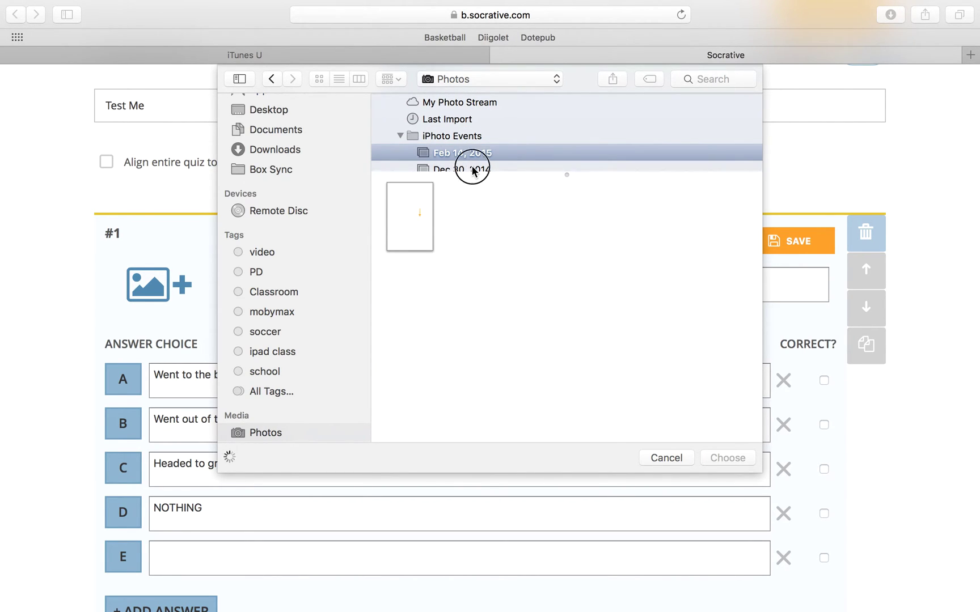
click(473, 165)
click(410, 215)
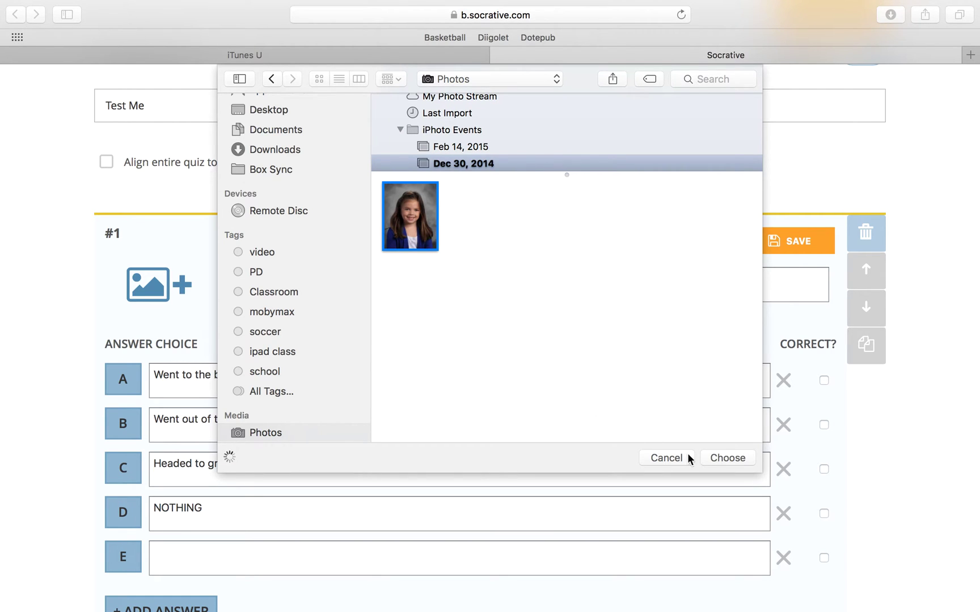
click(723, 458)
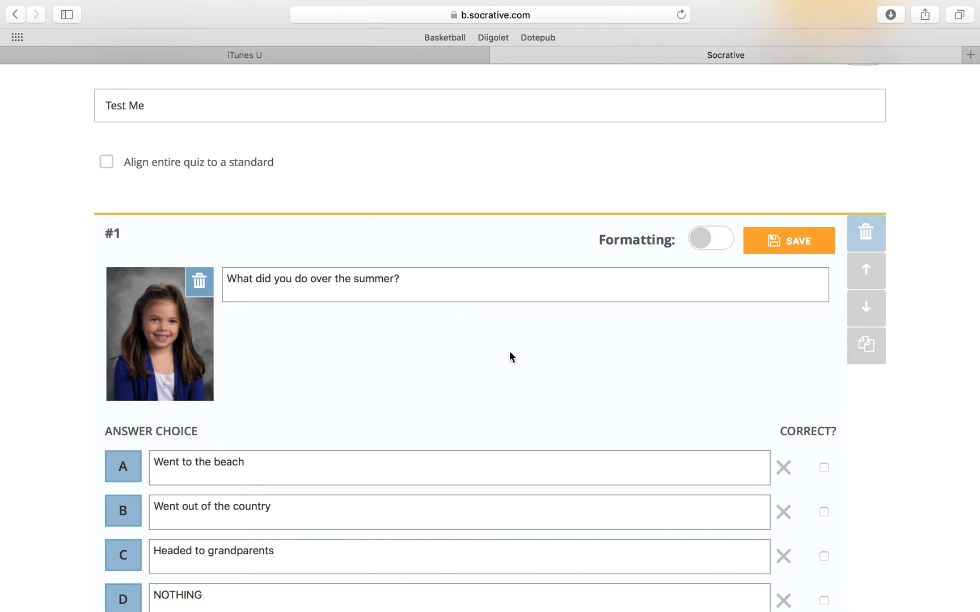
Tick Correct? on answer A, Went to the beach, and save question #1
scroll(537, 363, down, 5)
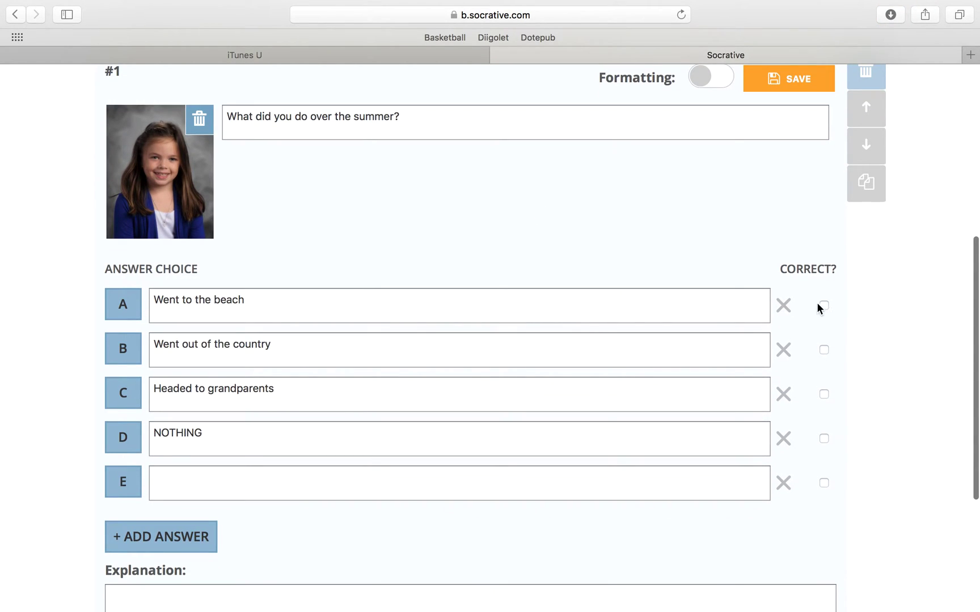
click(824, 305)
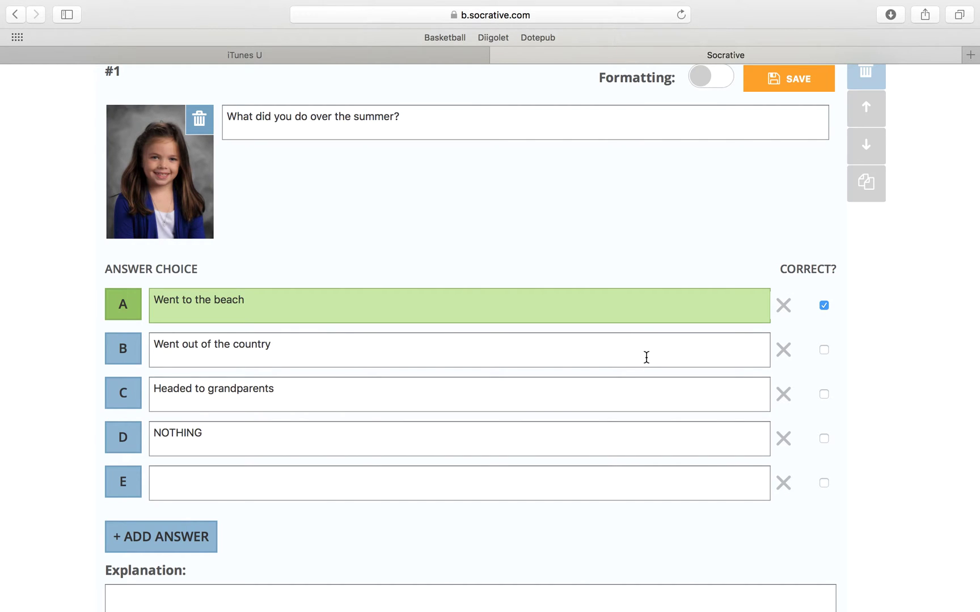
scroll(624, 336, down, 5)
click(431, 430)
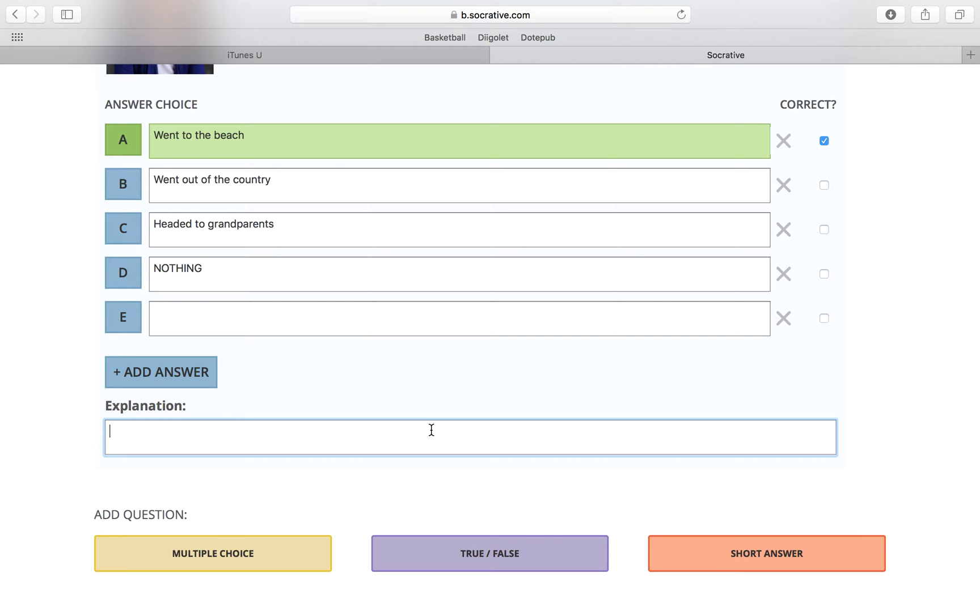
scroll(460, 482, down, 3)
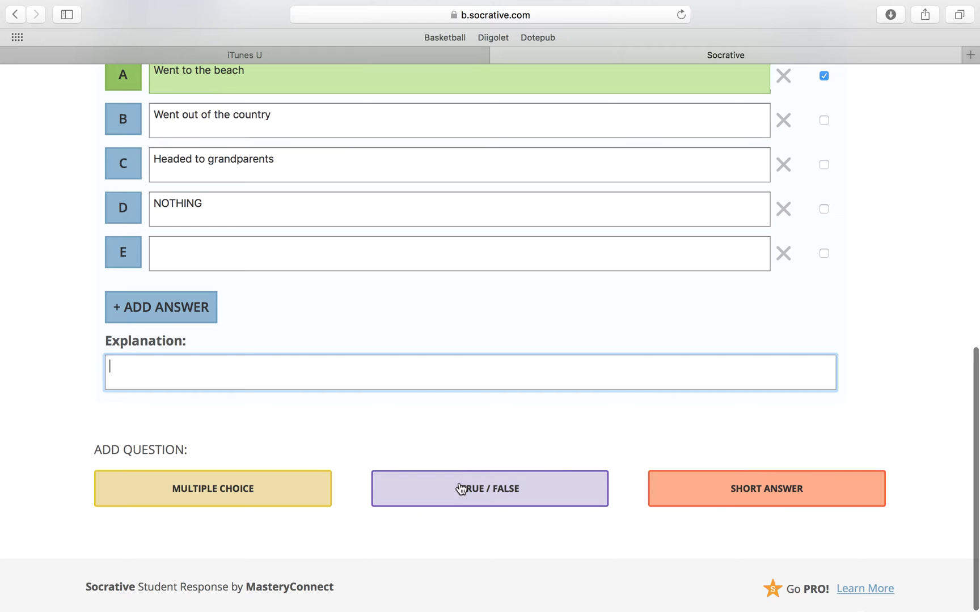
scroll(492, 431, up, 4)
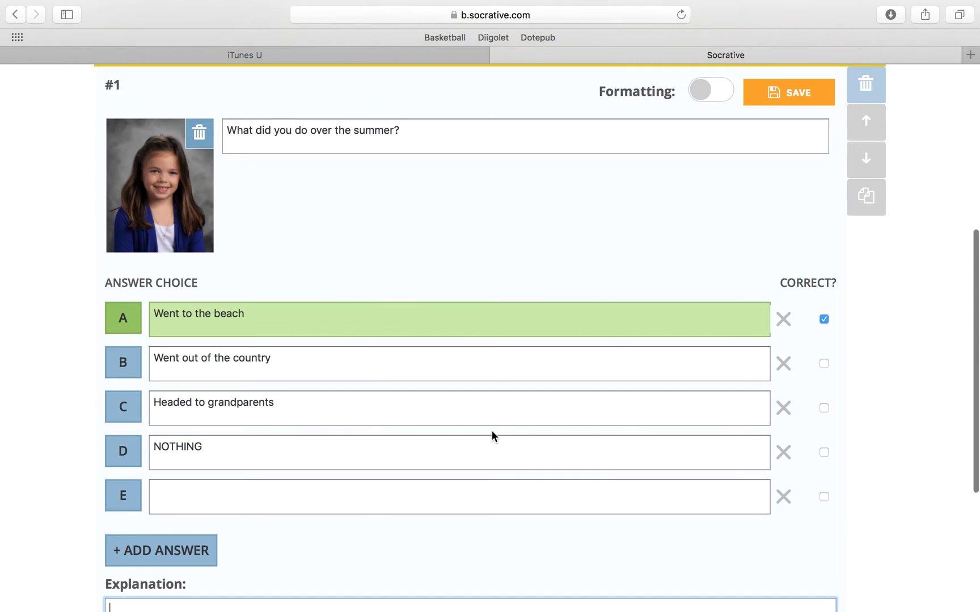
click(777, 95)
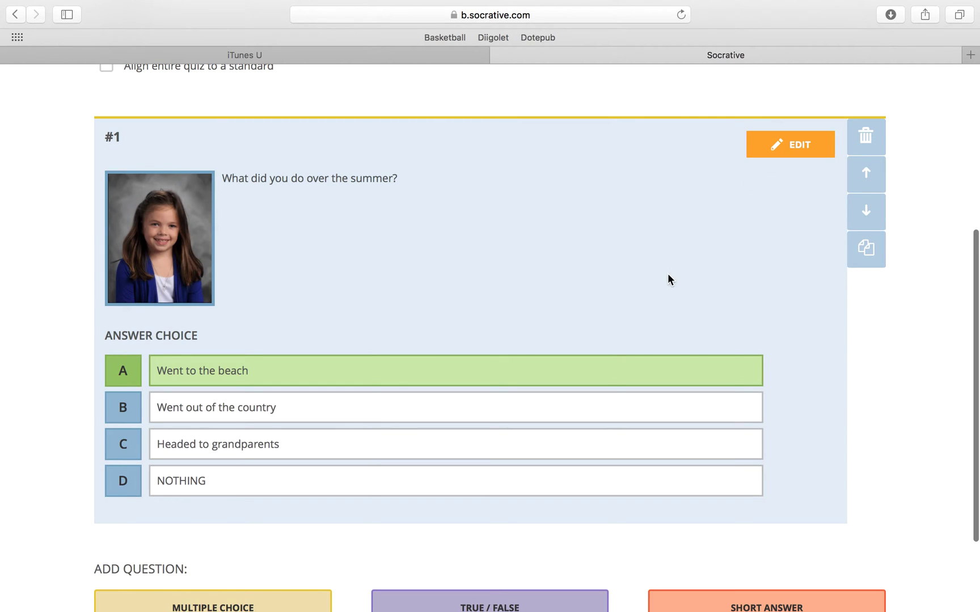
scroll(668, 274, down, 3)
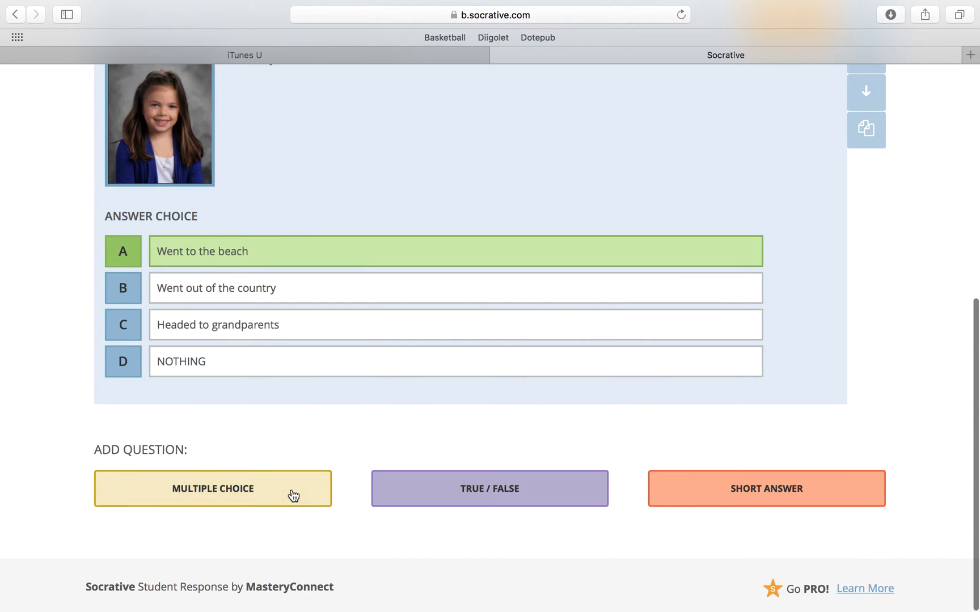
Add true/false question 'Did you read any books over the summer' with True correct and save it
click(491, 504)
text(Did you read any books over)
key(BackSpace)
text(er the summer?)
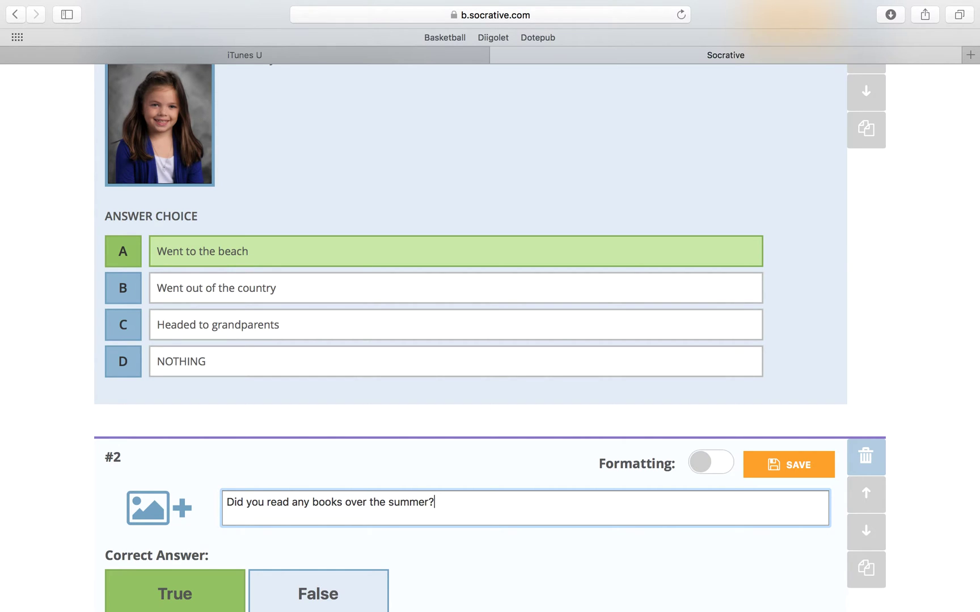
scroll(449, 531, down, 5)
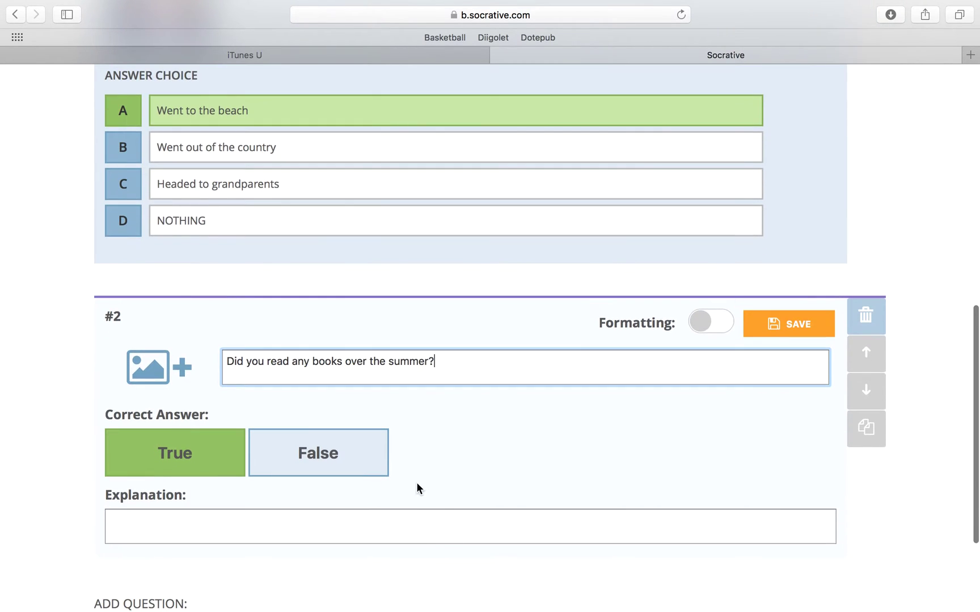
click(288, 528)
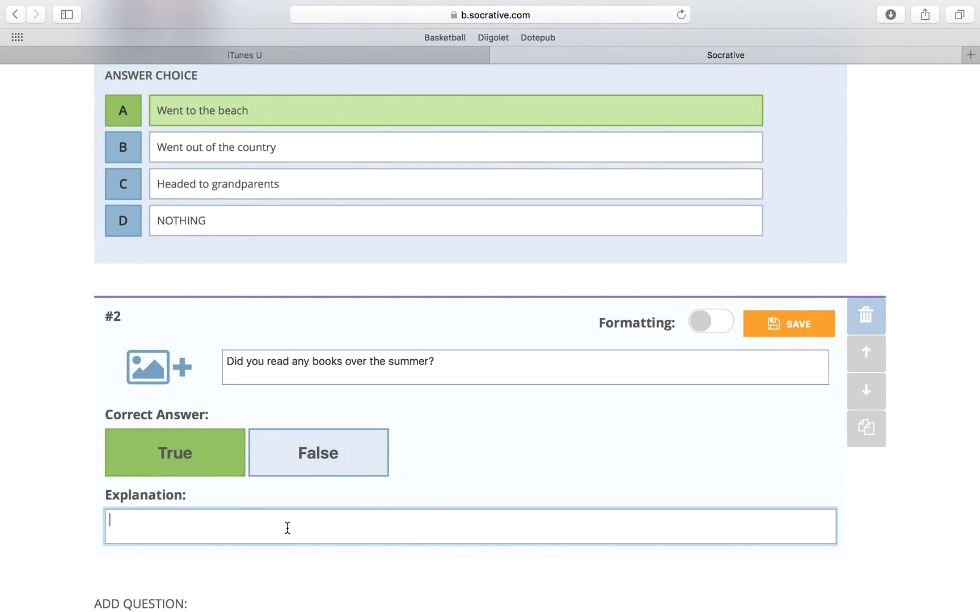
click(322, 452)
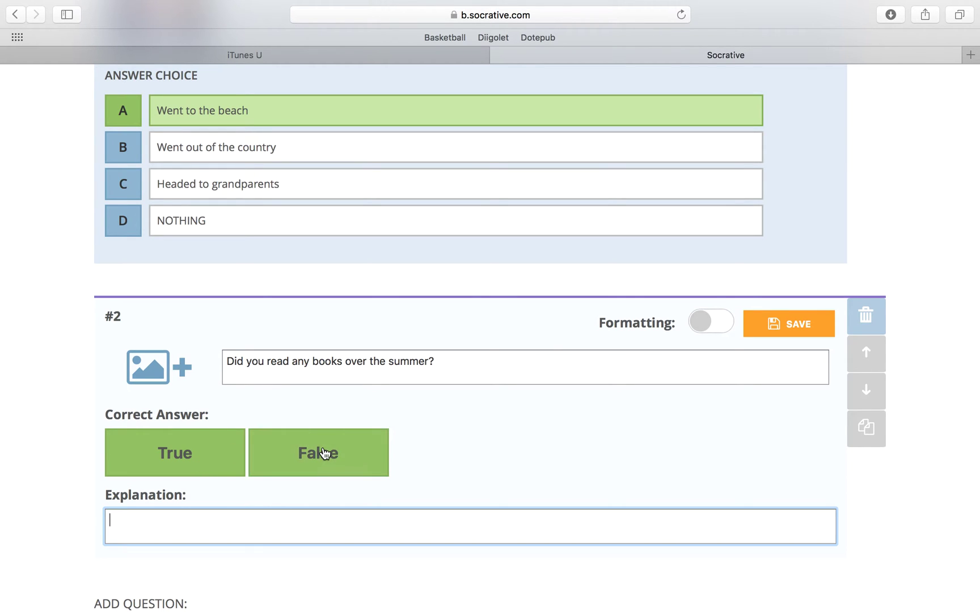
click(207, 456)
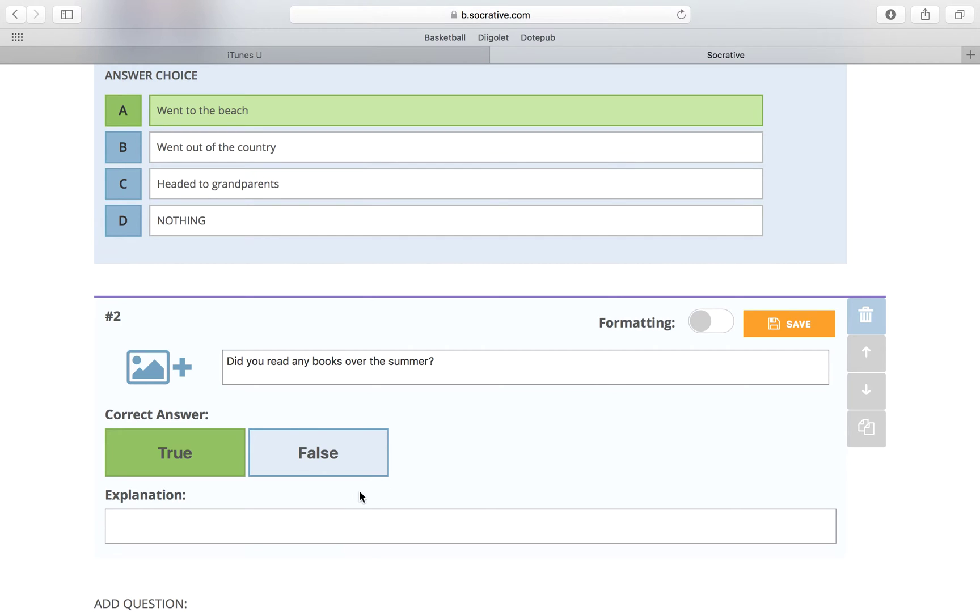
scroll(361, 497, down, 4)
click(771, 205)
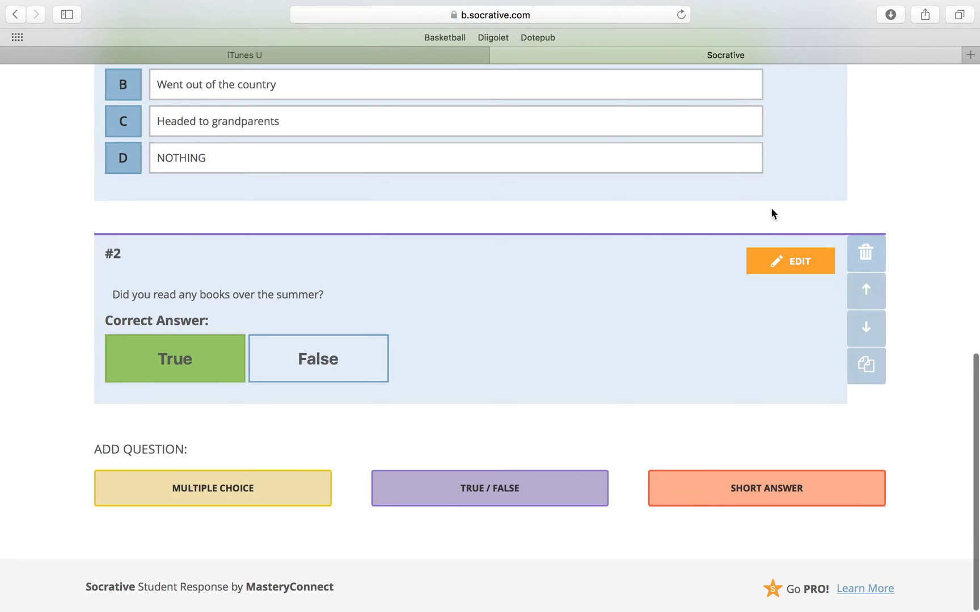
Duplicate question #2 as #3, reword it to 'work on any math skills', and save
click(866, 365)
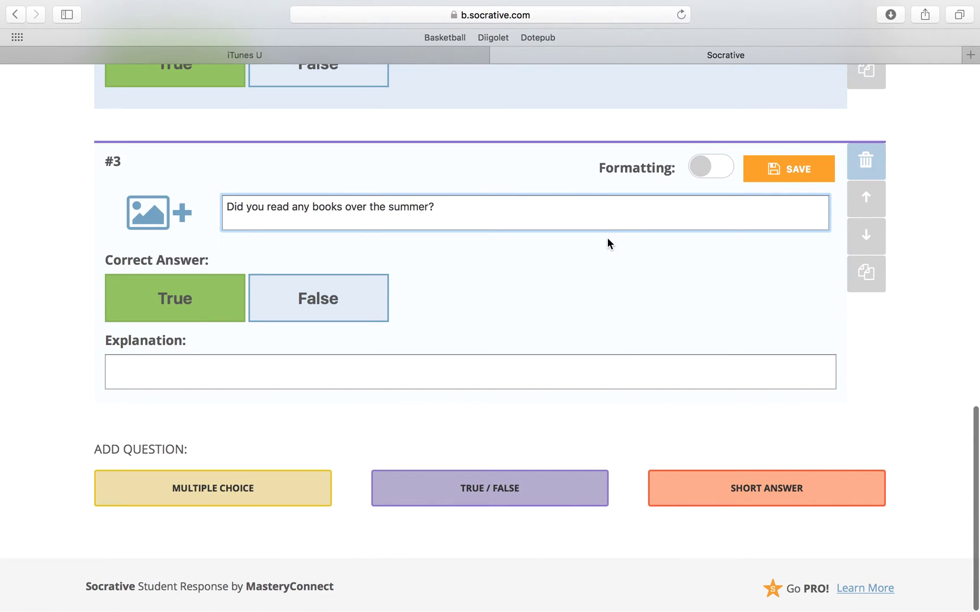
double_click(319, 208)
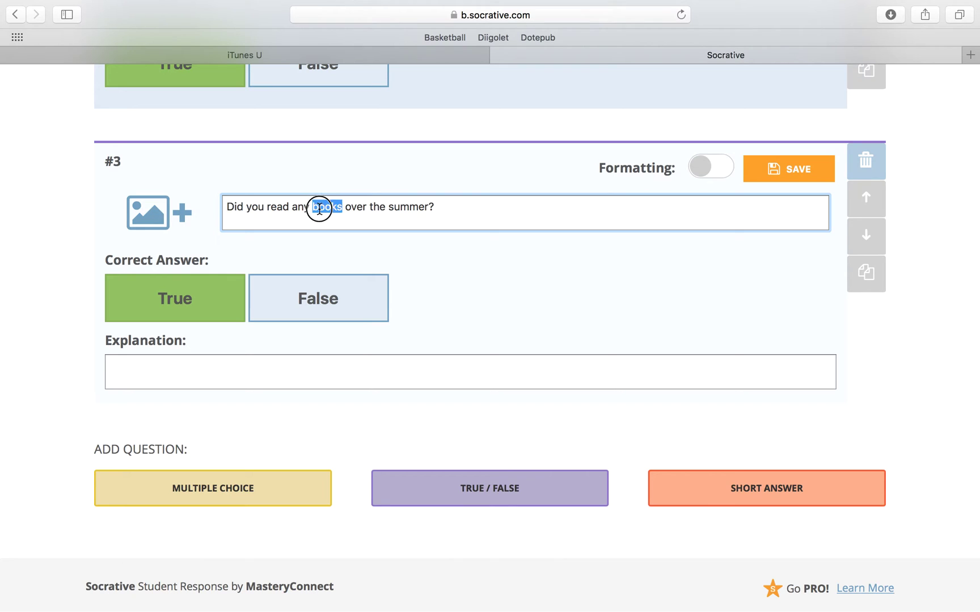
double_click(275, 208)
click(268, 207)
drag(267, 207, 341, 207)
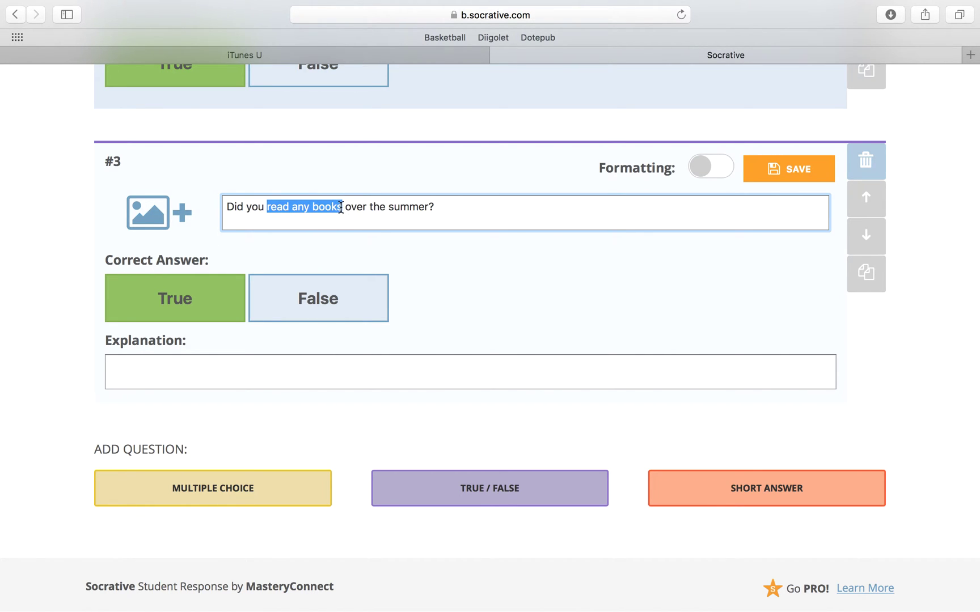
text(wordd)
key(BackSpace)
key(BackSpace)
text(k on any math skills)
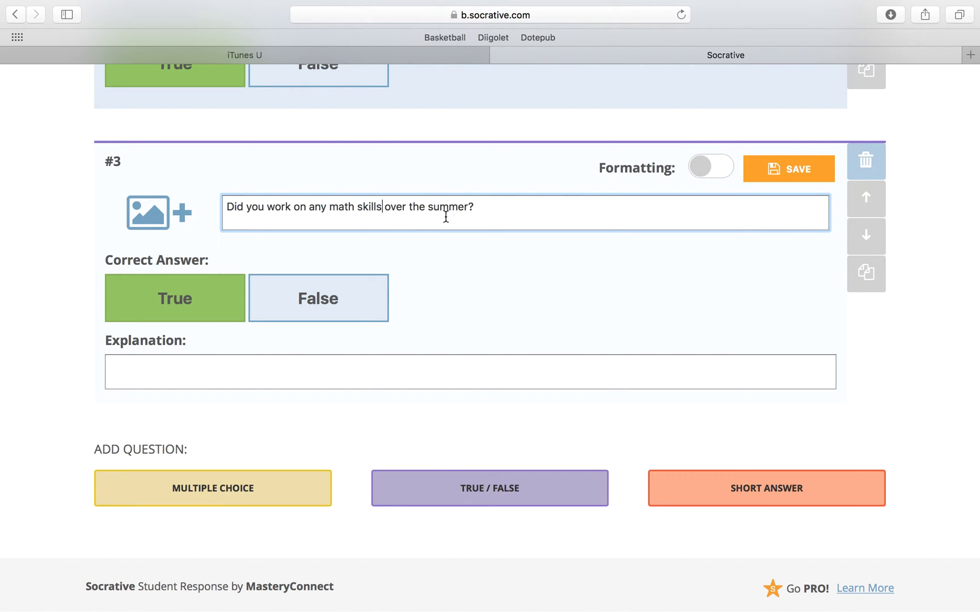
click(786, 170)
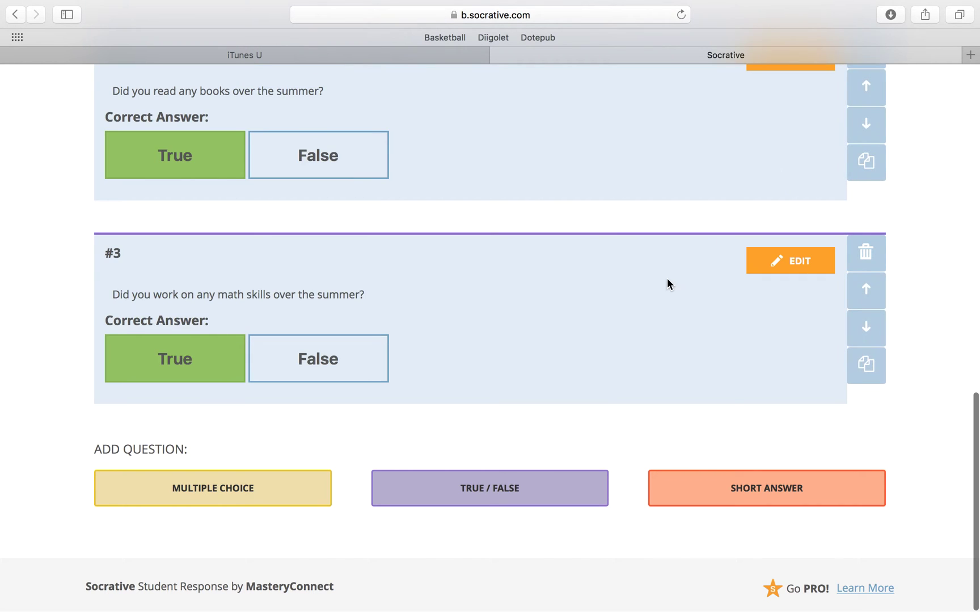
Add a new empty short-answer question #4
scroll(600, 307, up, 6)
scroll(600, 304, down, 3)
scroll(599, 304, up, 5)
scroll(600, 304, down, 8)
click(678, 492)
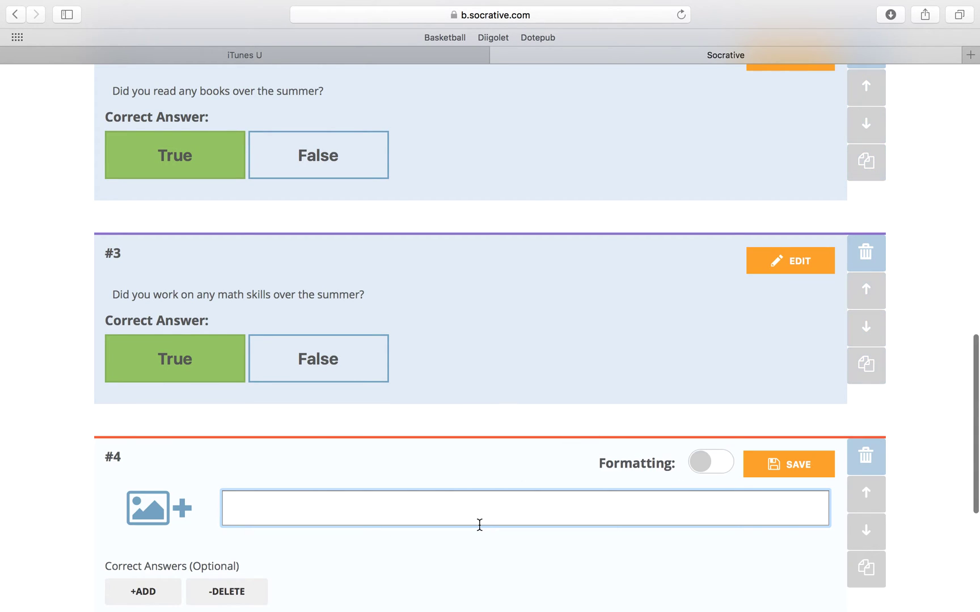
Enter 'What was the best thing you did over the summer?' as question #4 and save it
text(W)
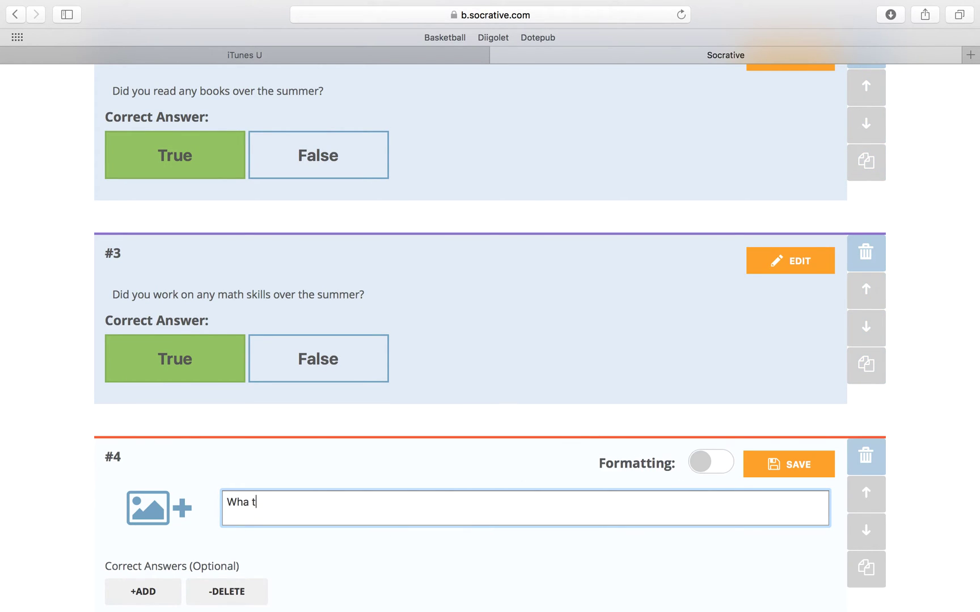
text(hat was the best thing you did over the summer)
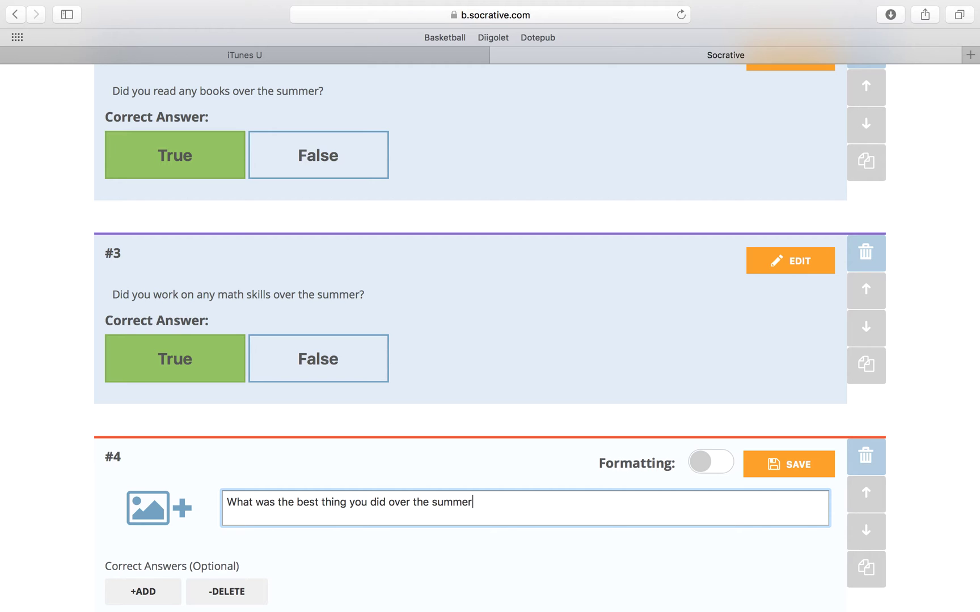
text(?)
scroll(324, 499, down, 5)
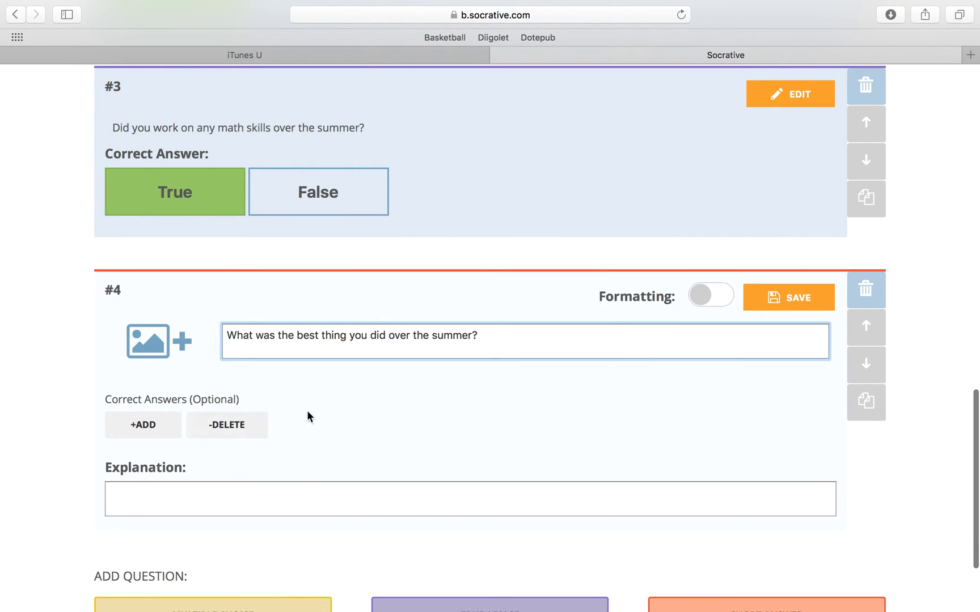
click(757, 306)
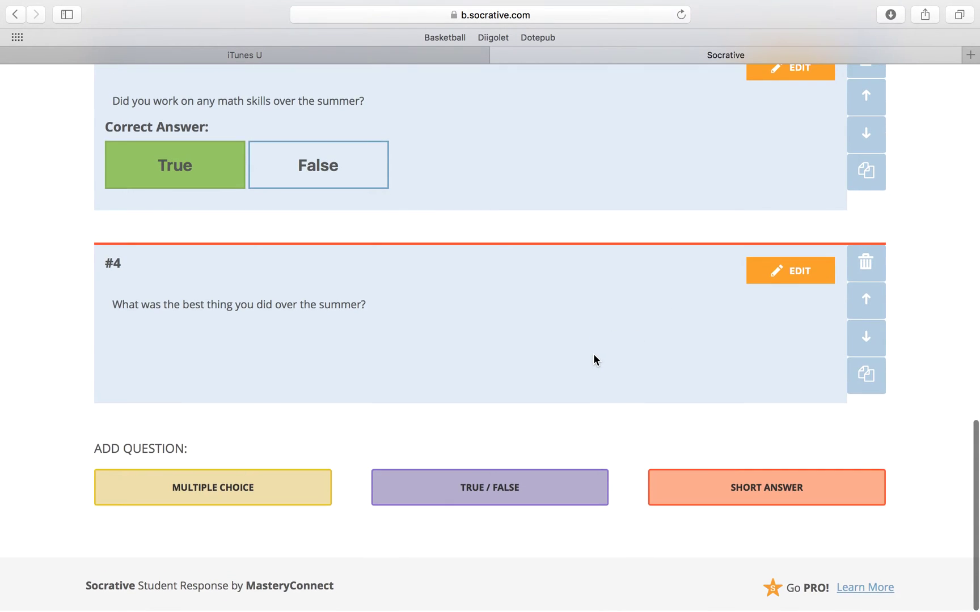
scroll(593, 360, up, 5)
scroll(593, 360, up, 11)
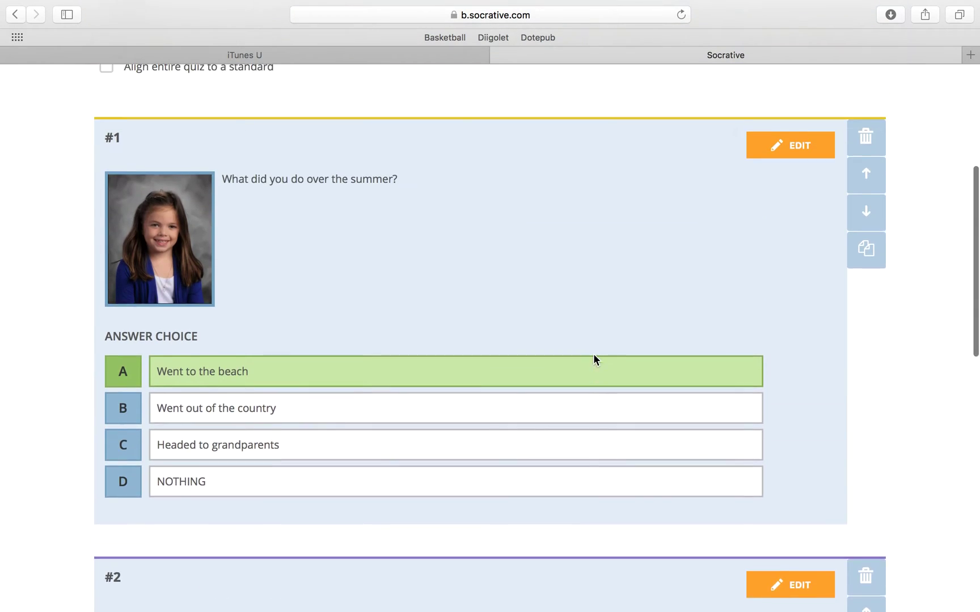
Turn Share Quiz back on for Test Me and save the quiz
scroll(594, 355, up, 3)
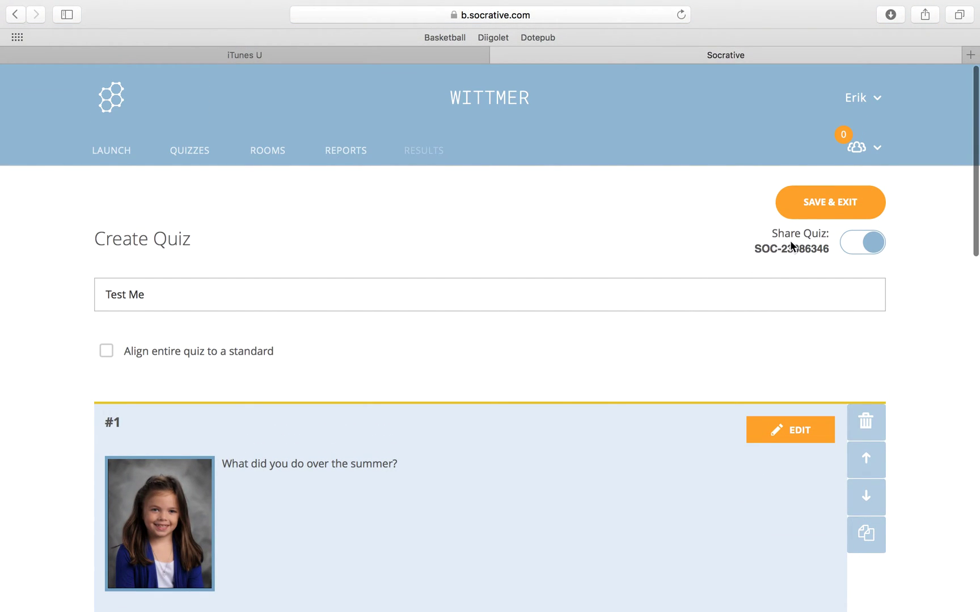
drag(755, 250, 830, 249)
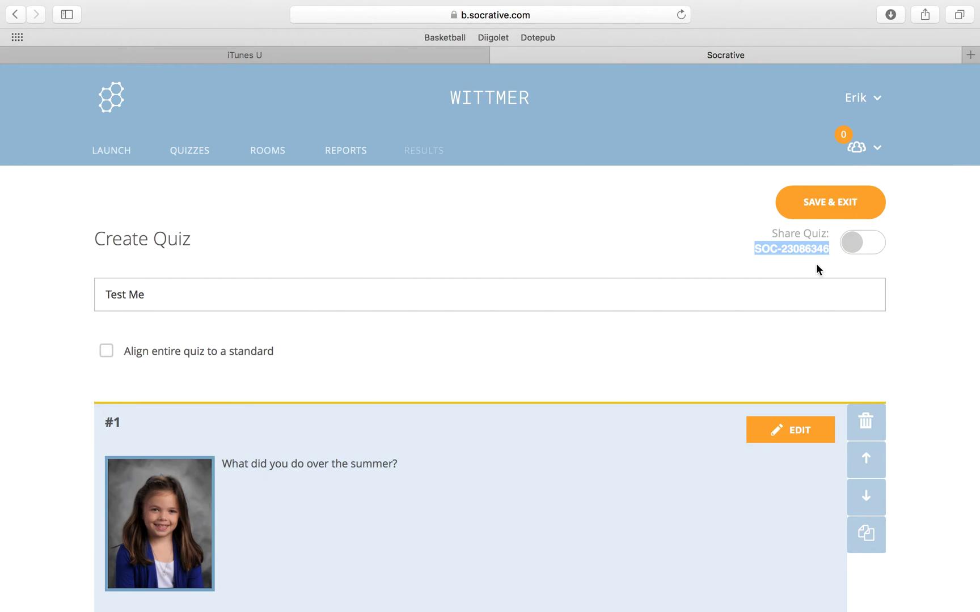
click(824, 248)
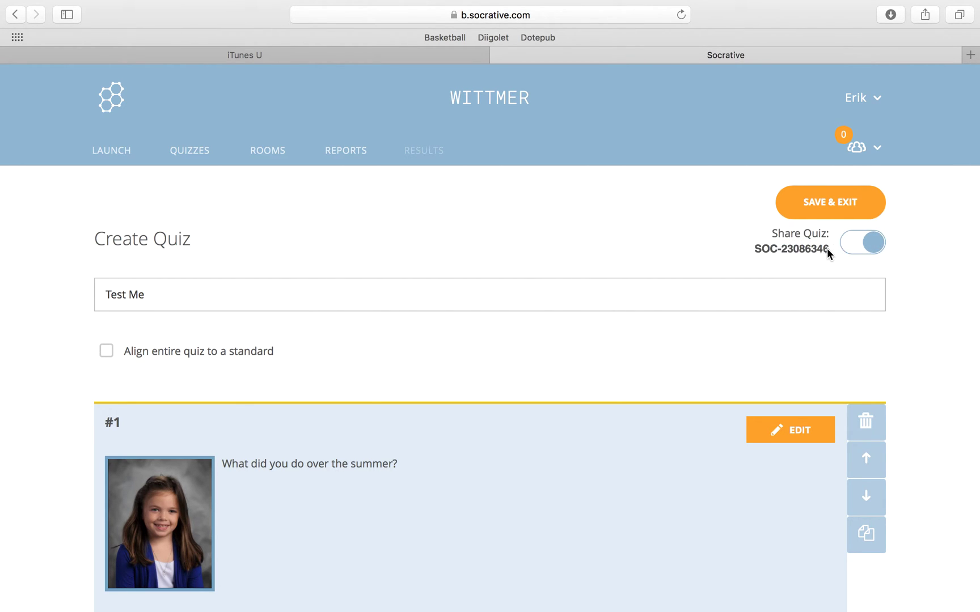
drag(763, 249, 829, 252)
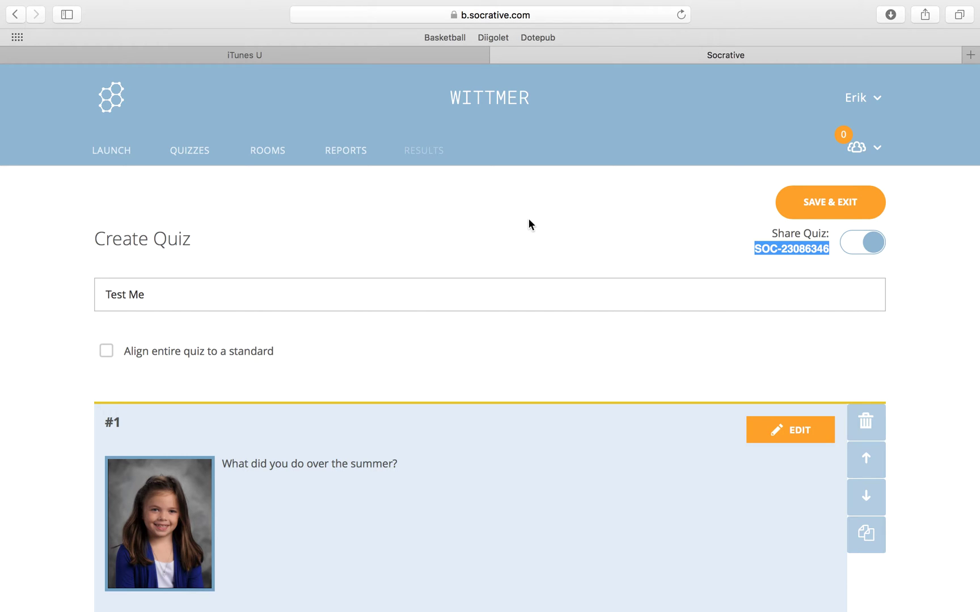
click(870, 211)
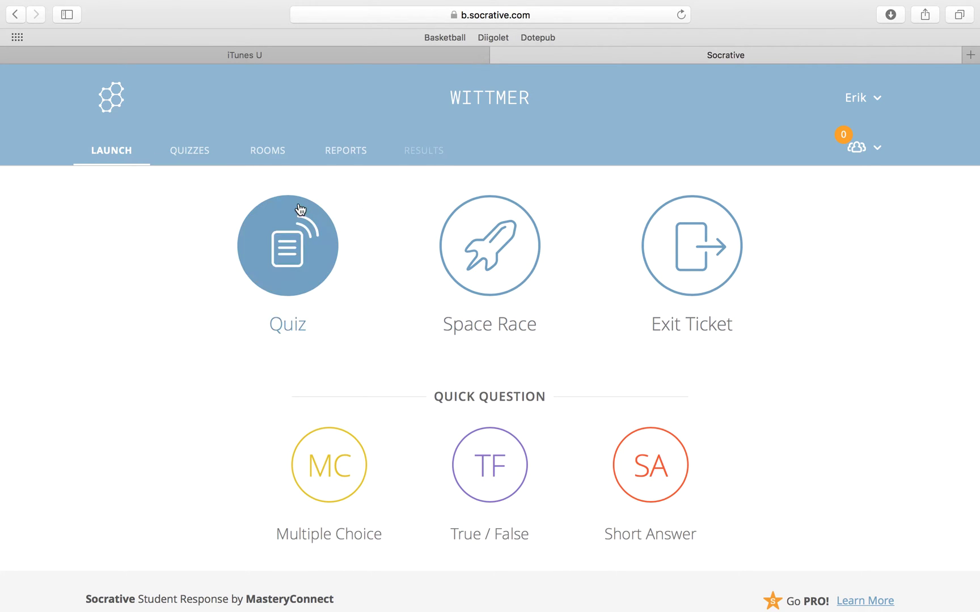
Launch the Test Me quiz in Student Paced – Immediate Feedback mode
click(256, 222)
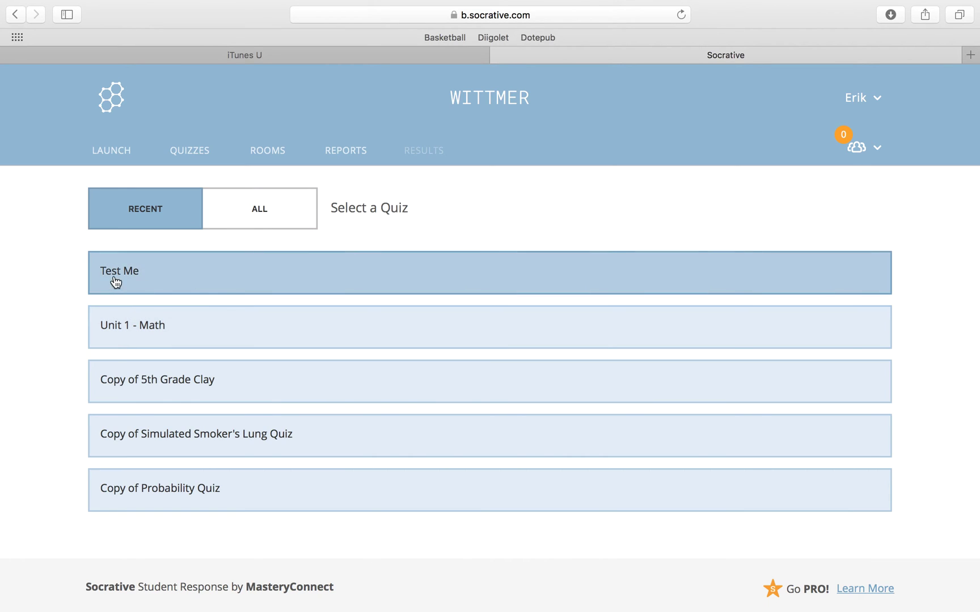
click(176, 281)
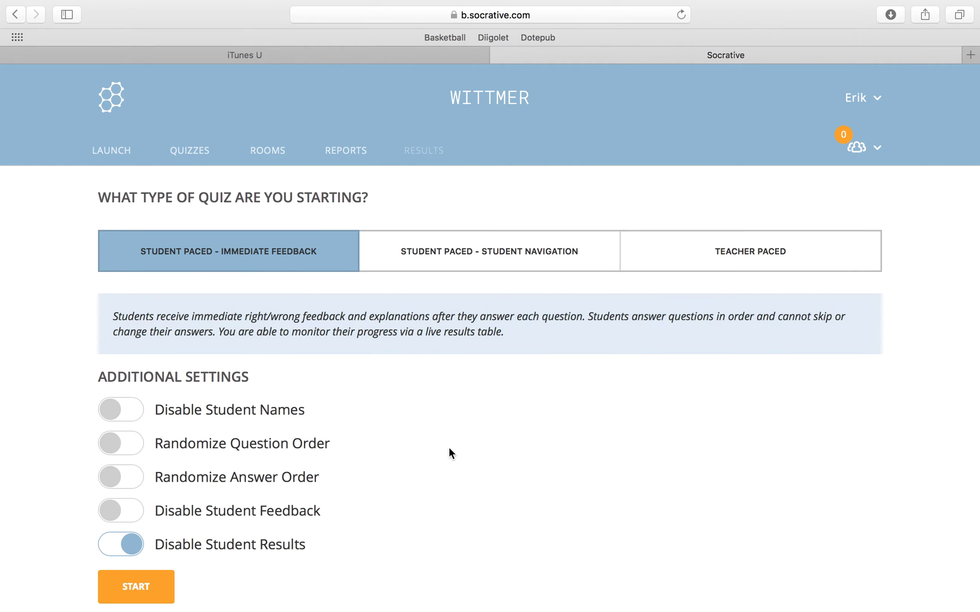
scroll(448, 448, down, 3)
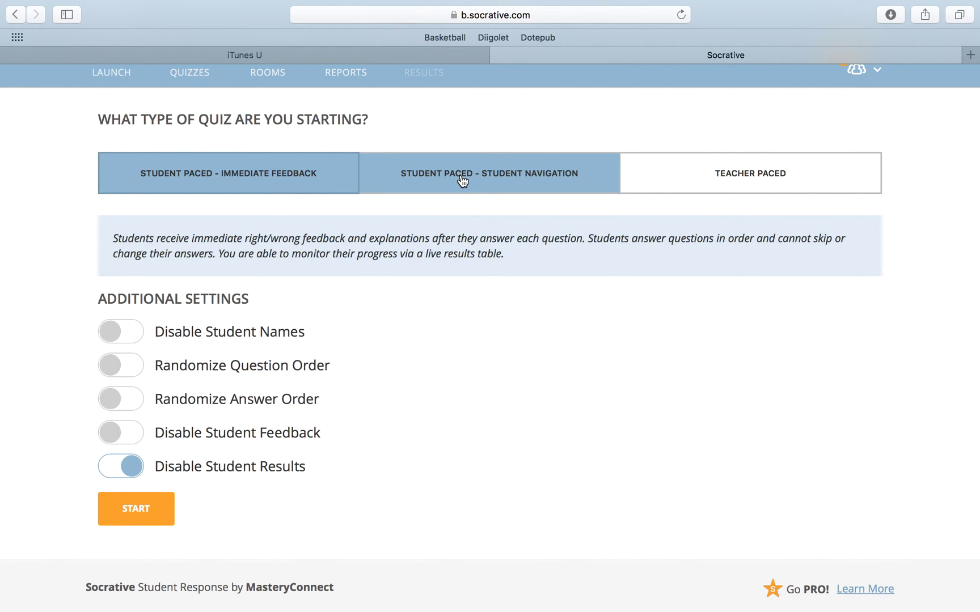
click(712, 175)
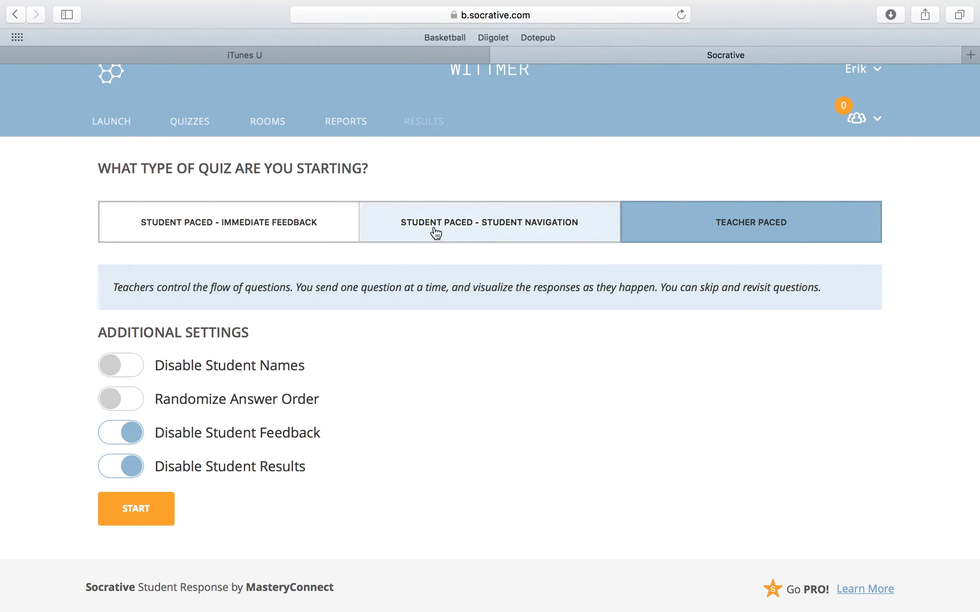
click(458, 227)
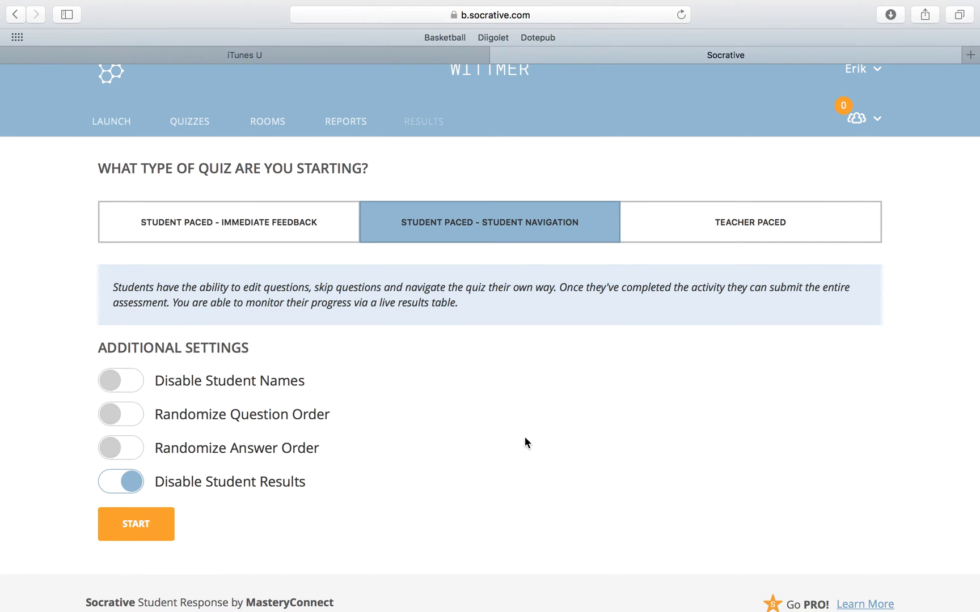
click(271, 222)
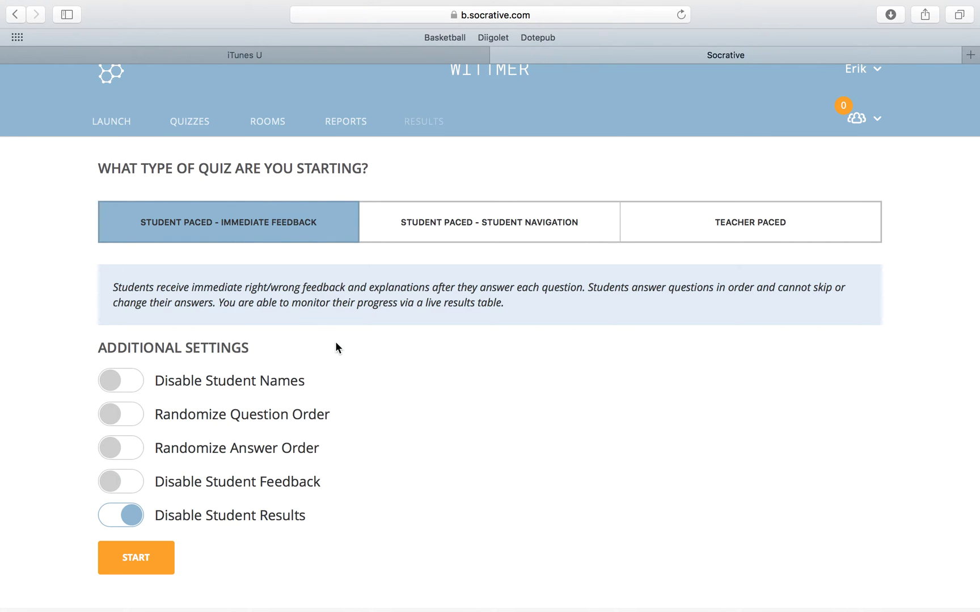
scroll(357, 362, down, 1)
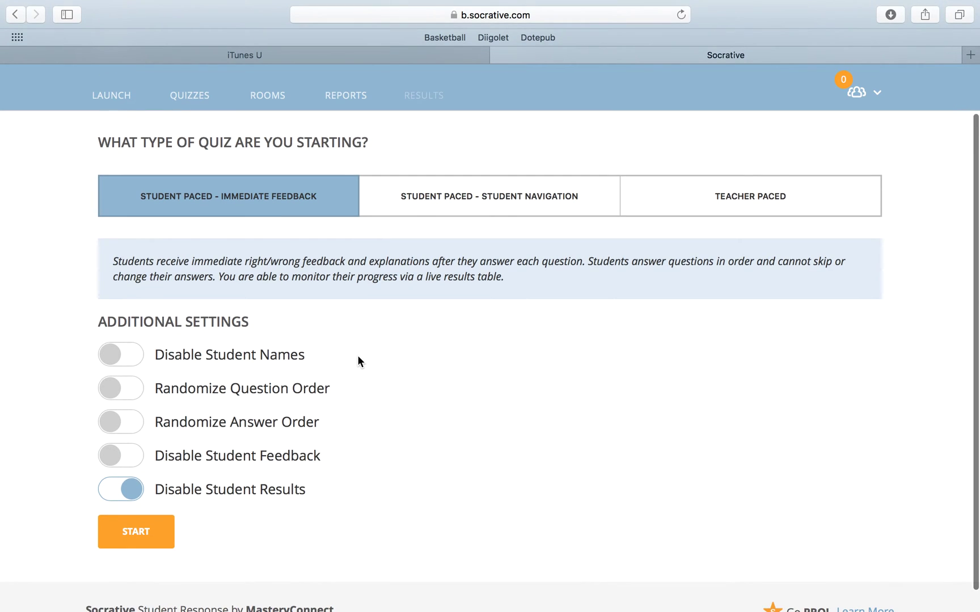
click(147, 536)
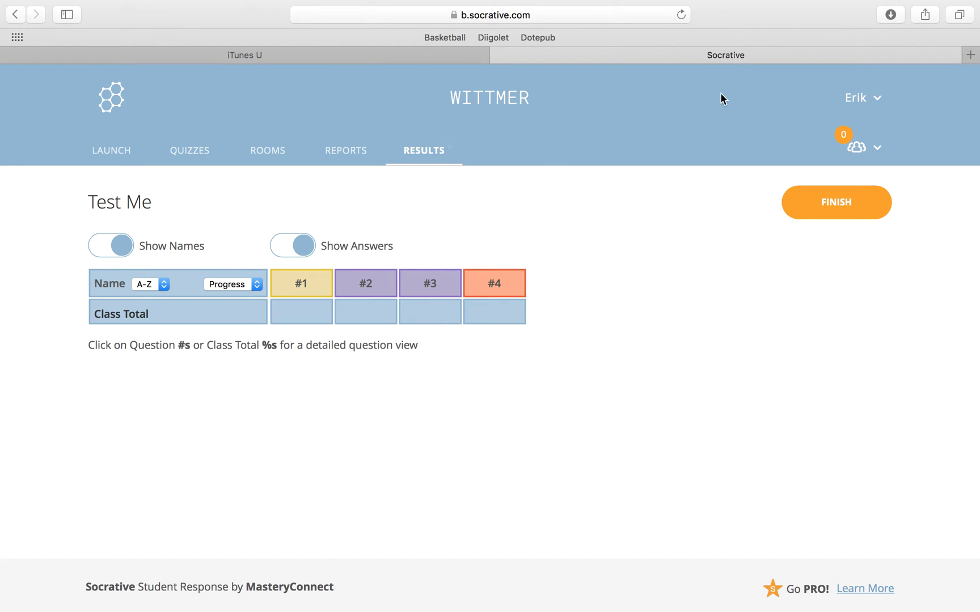
Open a new private Safari window and load socrative.com
mouse_move(831, 4)
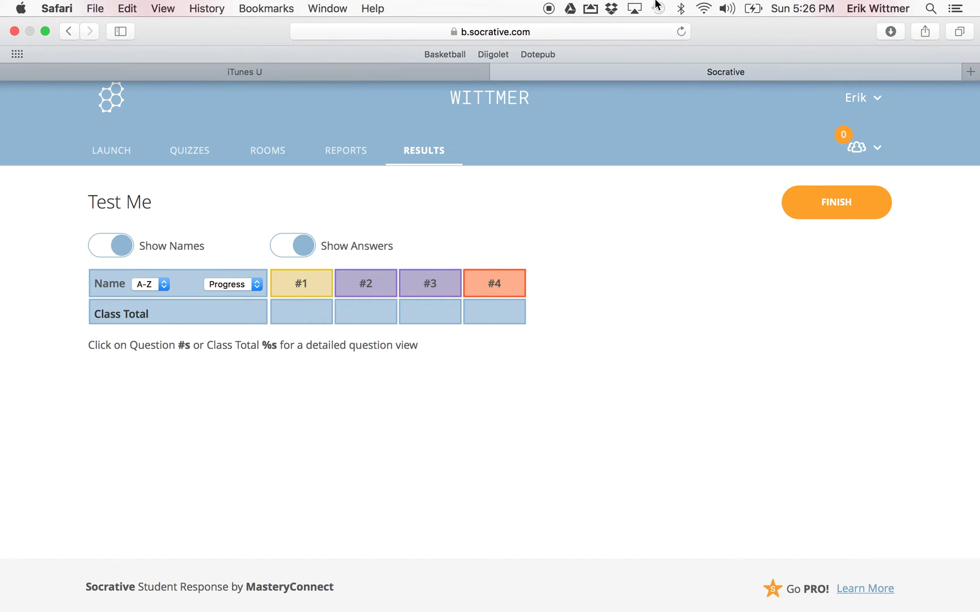
click(96, 8)
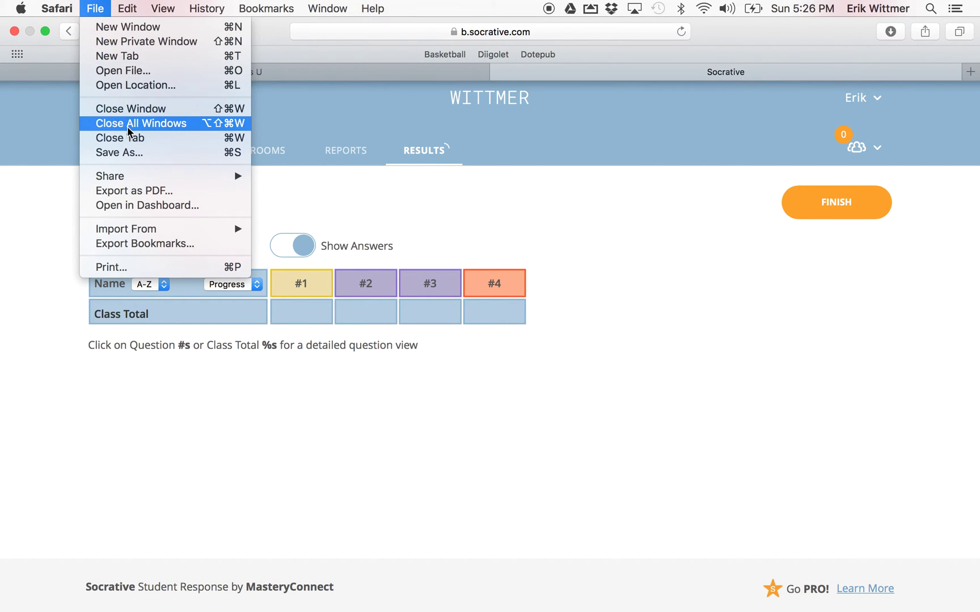
click(153, 41)
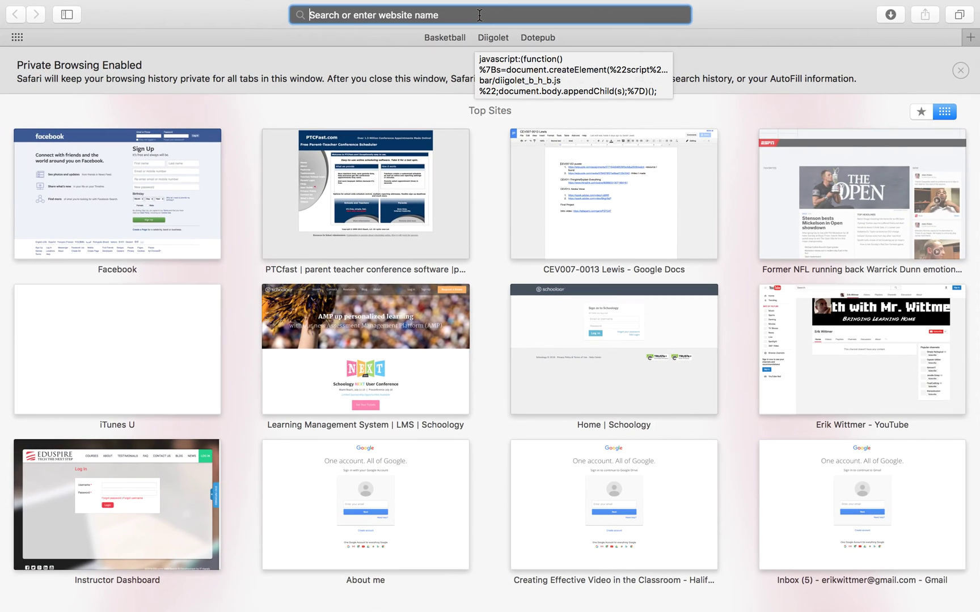
text(socrative.c)
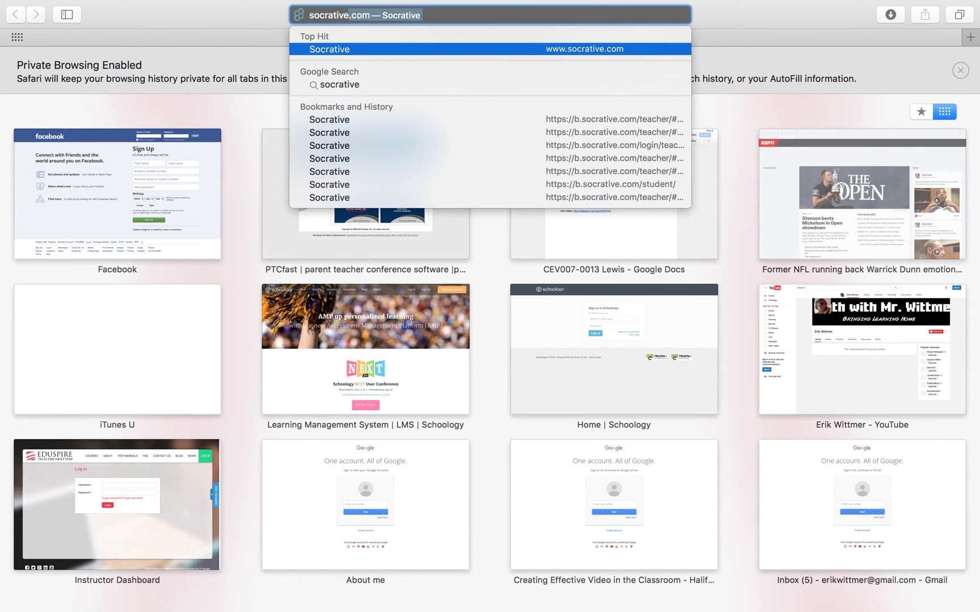
text(o)
key(Return)
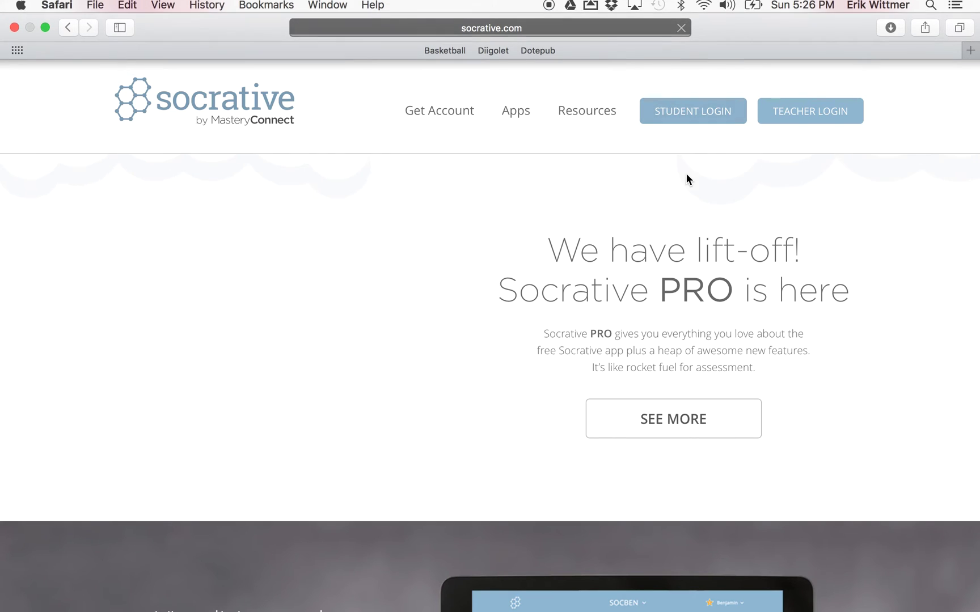
Log in as a student by entering the teacher's room name and a student name
click(701, 126)
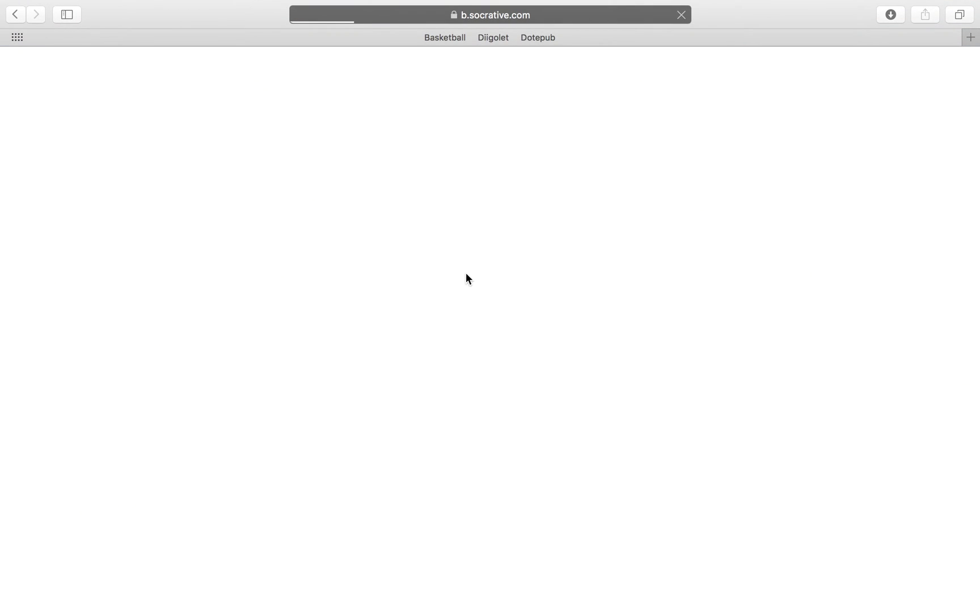
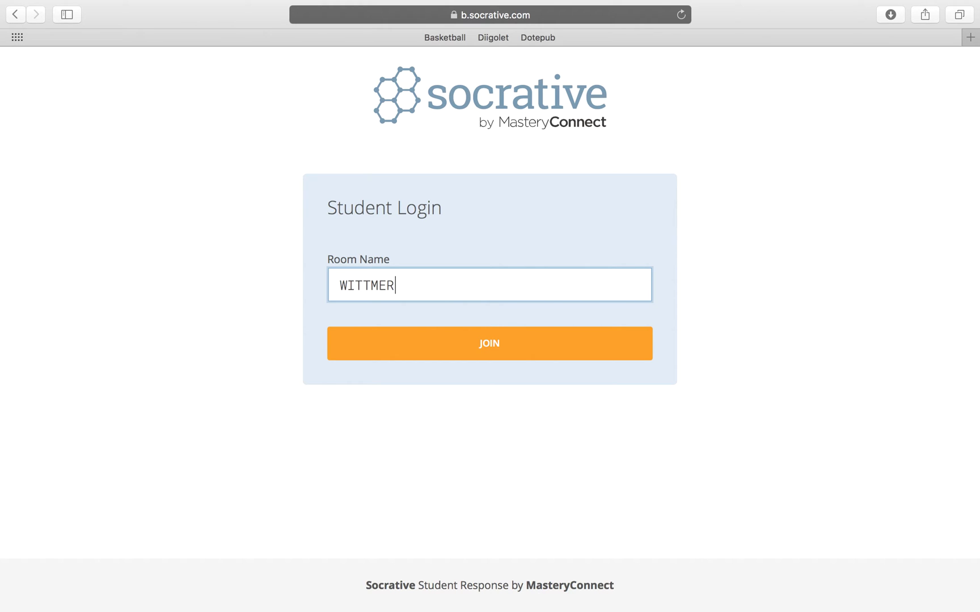
click(477, 348)
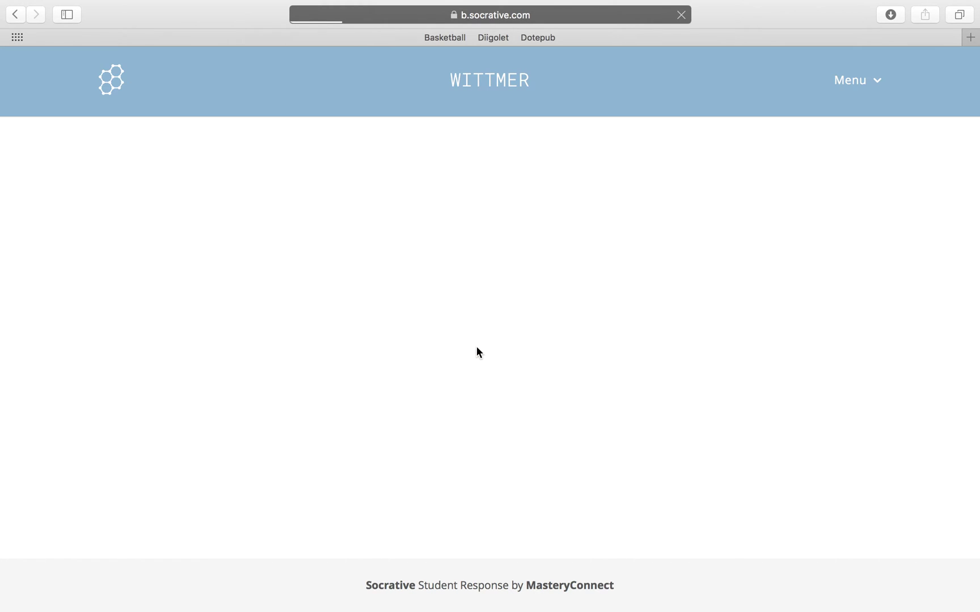
click(509, 247)
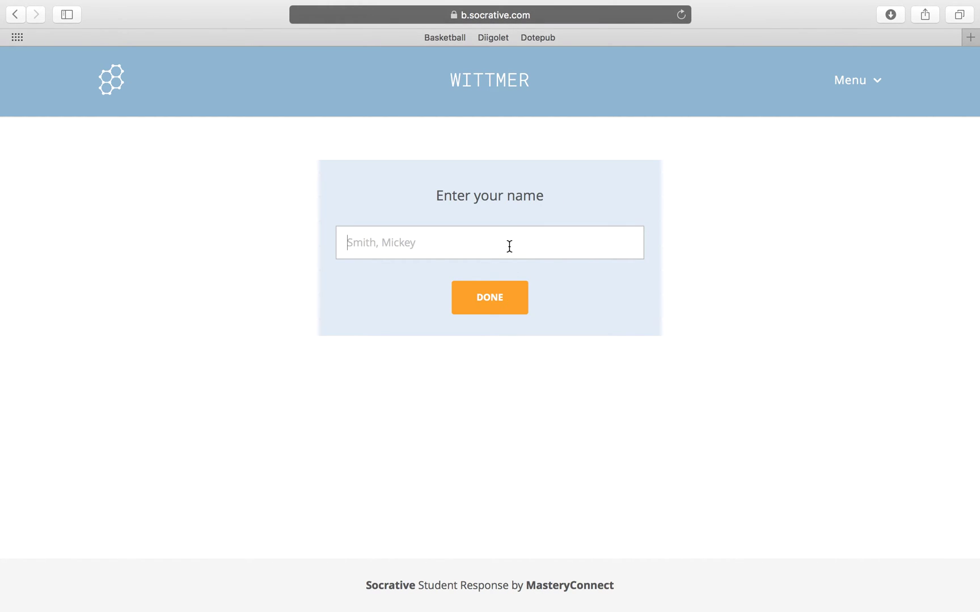
click(508, 305)
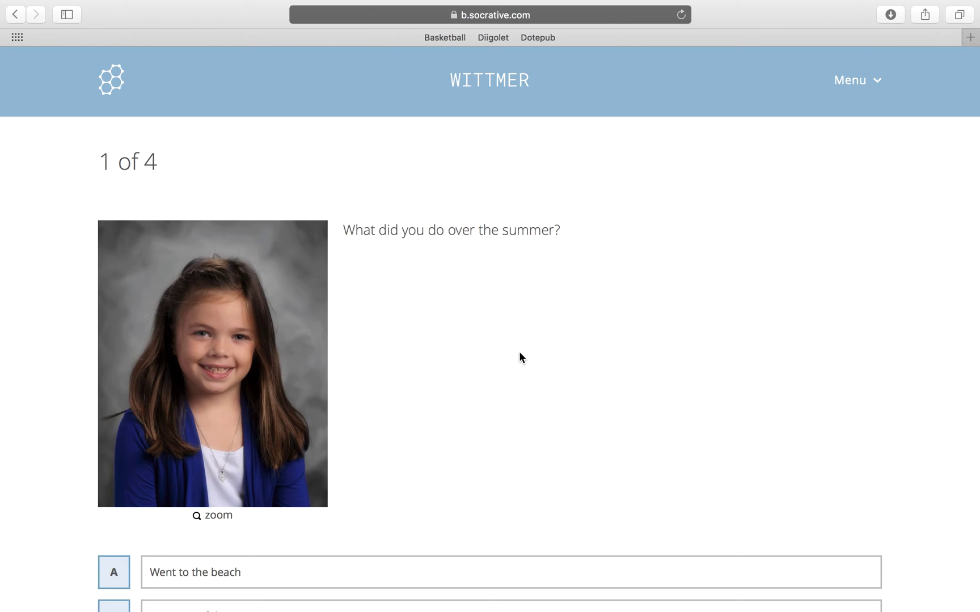
scroll(519, 351, down, 5)
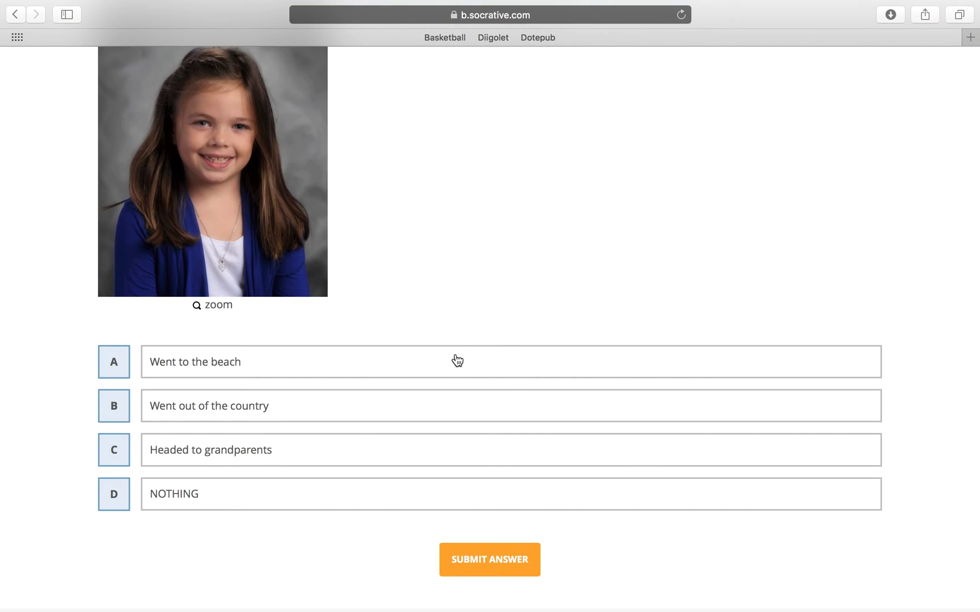
Answer questions 1–3 with A (Went to the beach), True and False
click(458, 361)
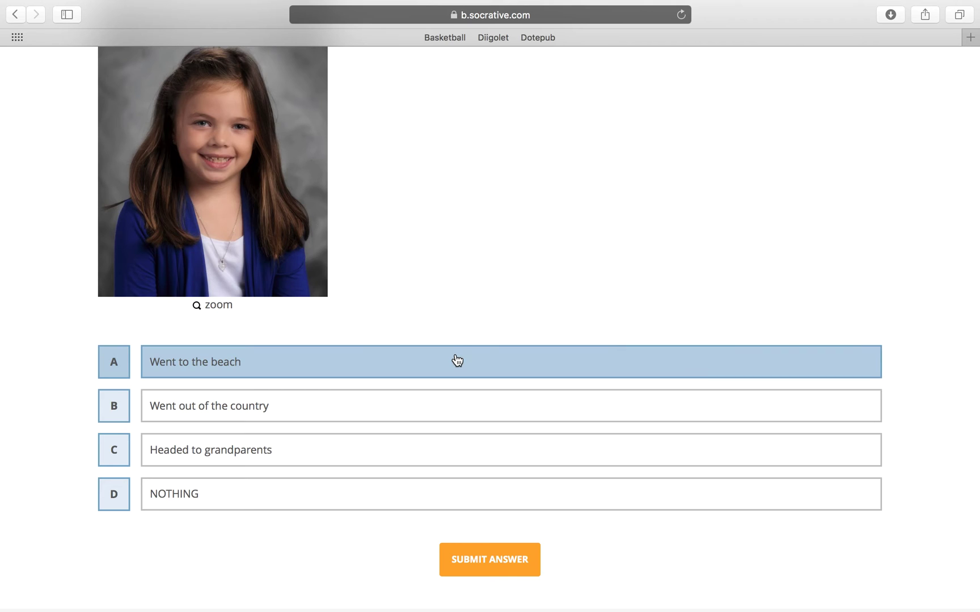
click(499, 559)
click(382, 241)
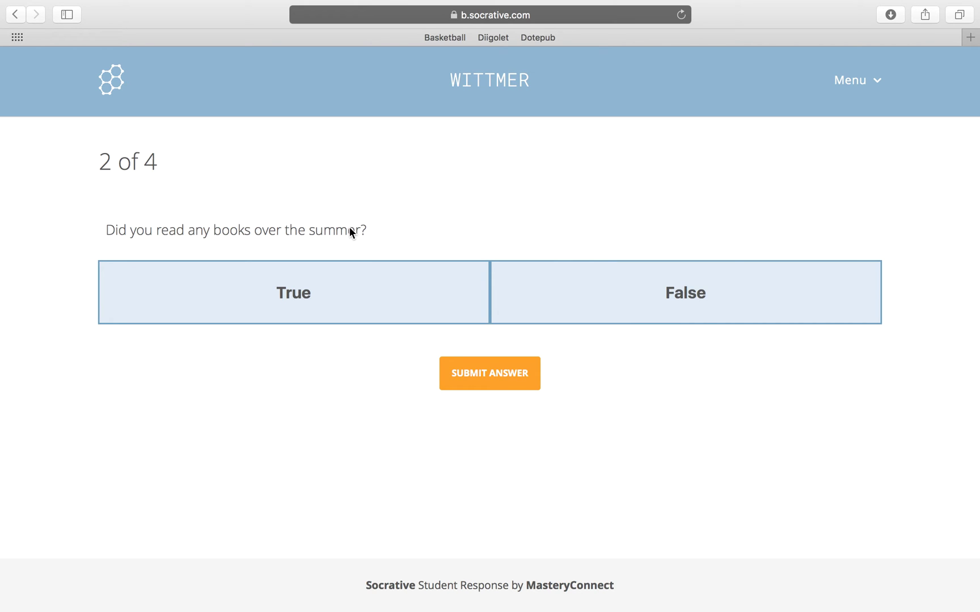
click(361, 307)
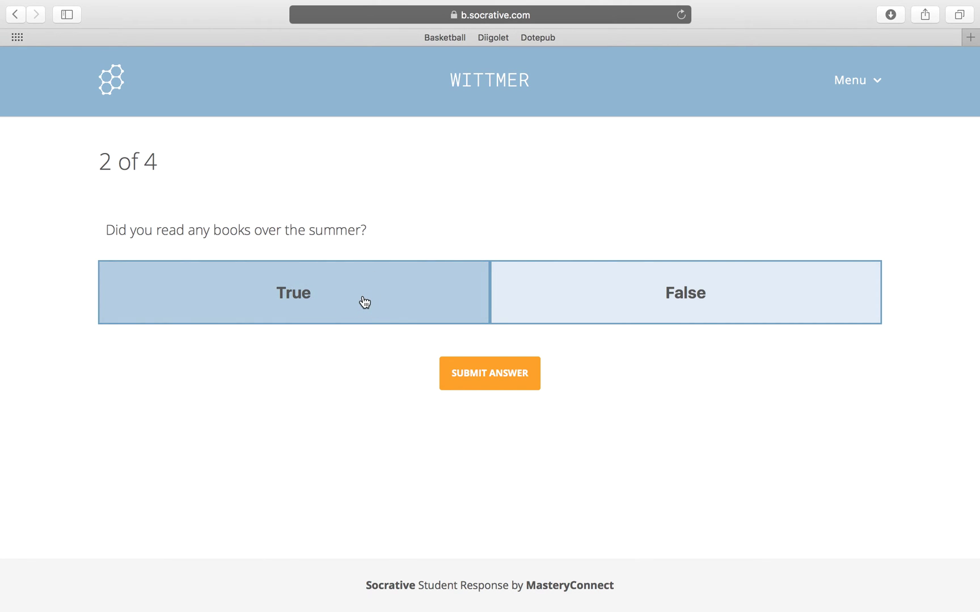
click(407, 299)
click(474, 376)
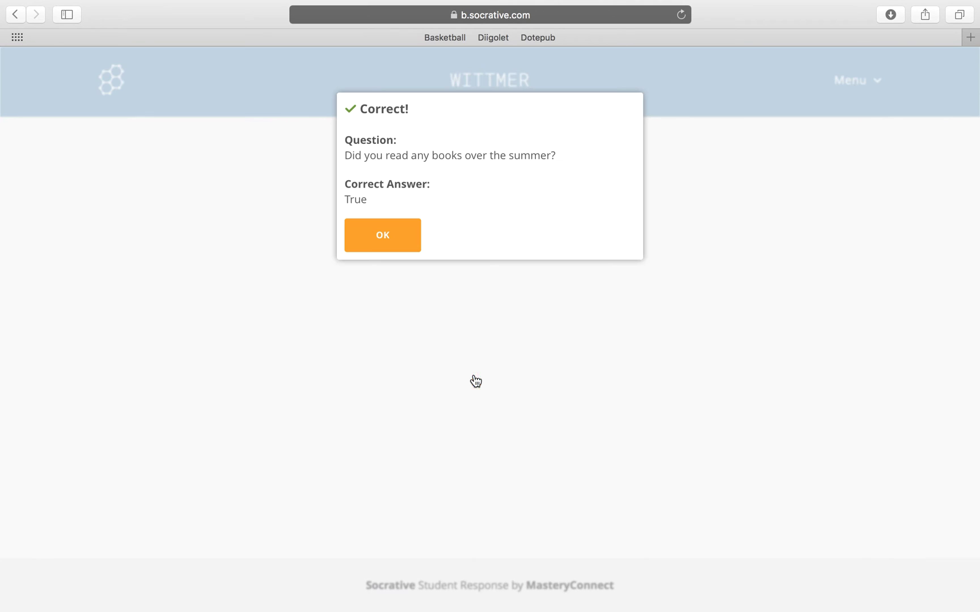
click(404, 249)
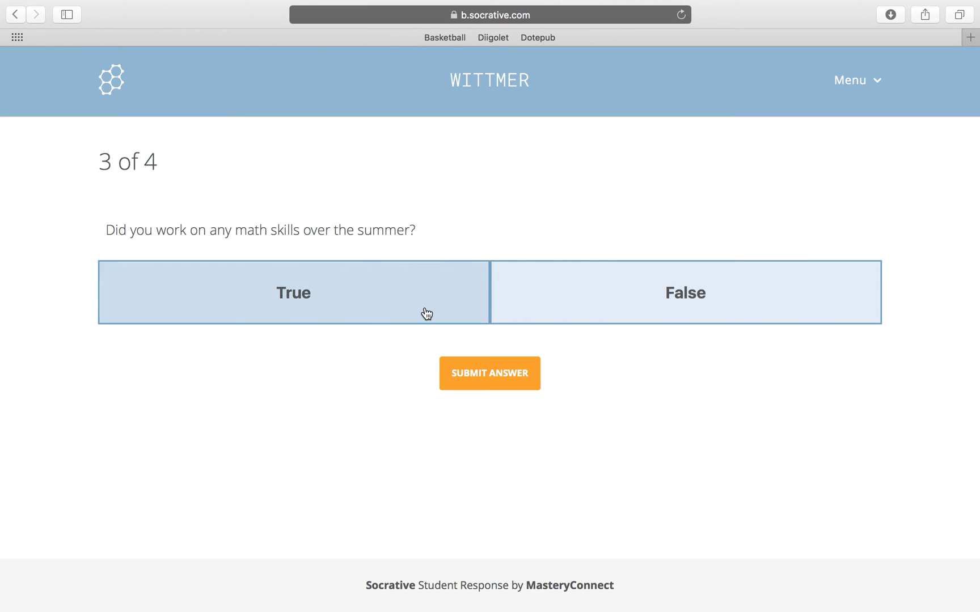
click(623, 288)
click(516, 374)
click(396, 234)
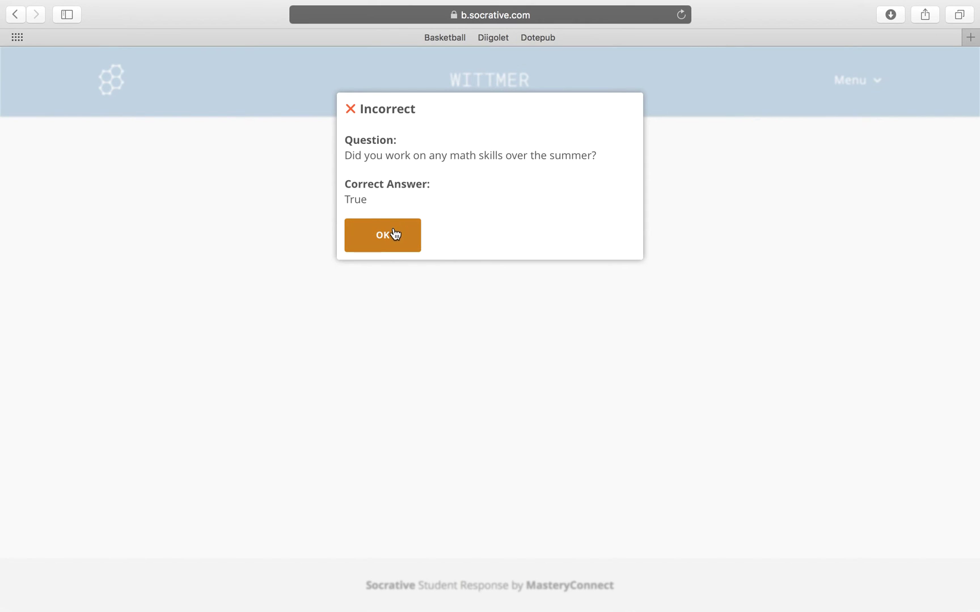
Submit a short answer about travelling to South Carolina with family for question 4
click(396, 288)
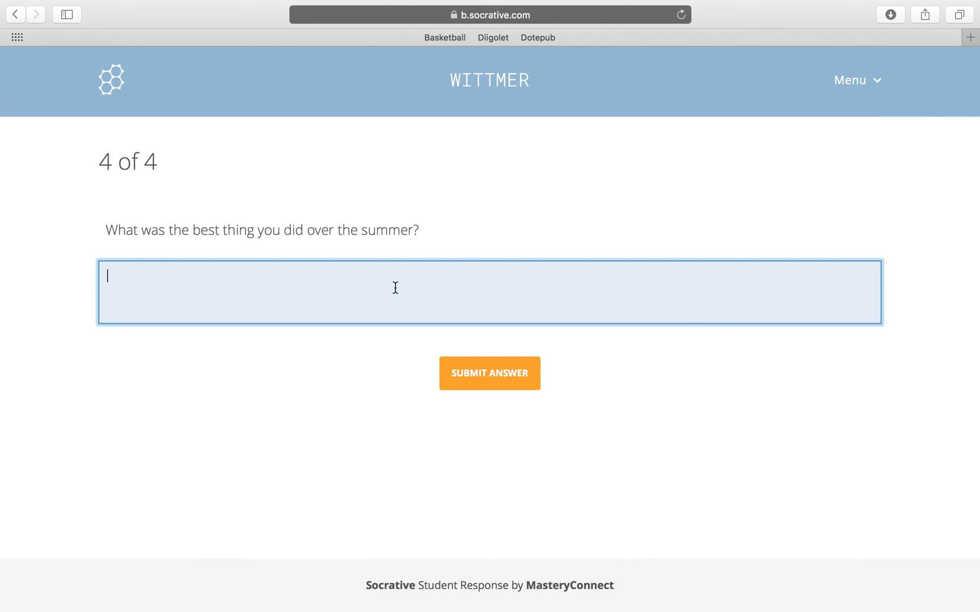
text(Travel to South Carolina with my fmail)
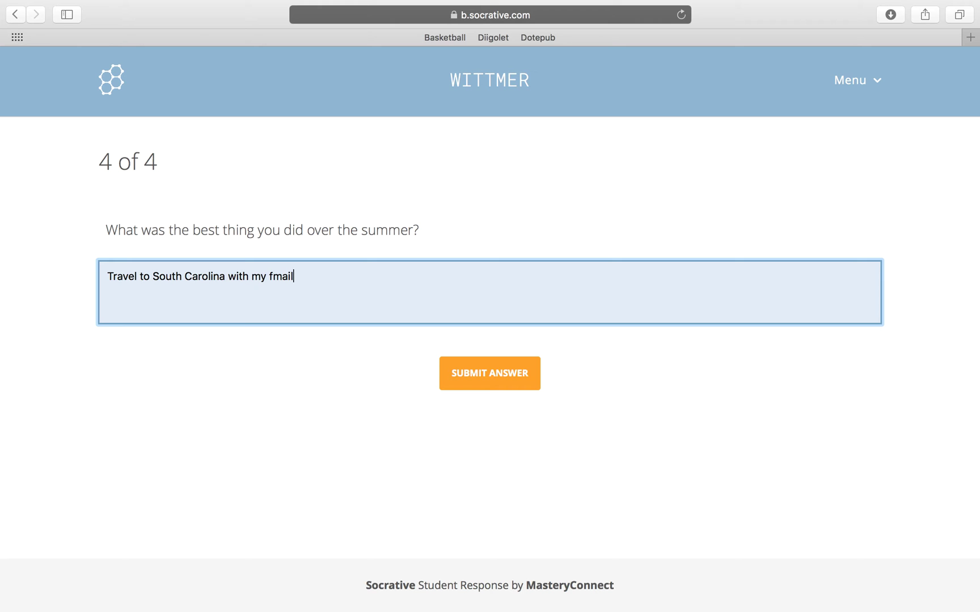
key(BackSpace)
key(BackSpace)
text(amily and)
click(464, 372)
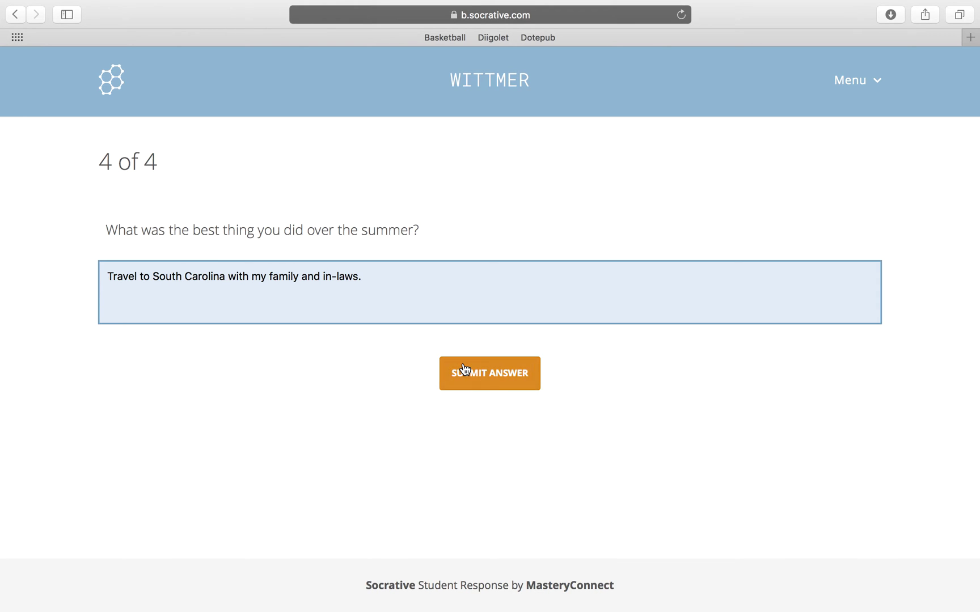
click(408, 196)
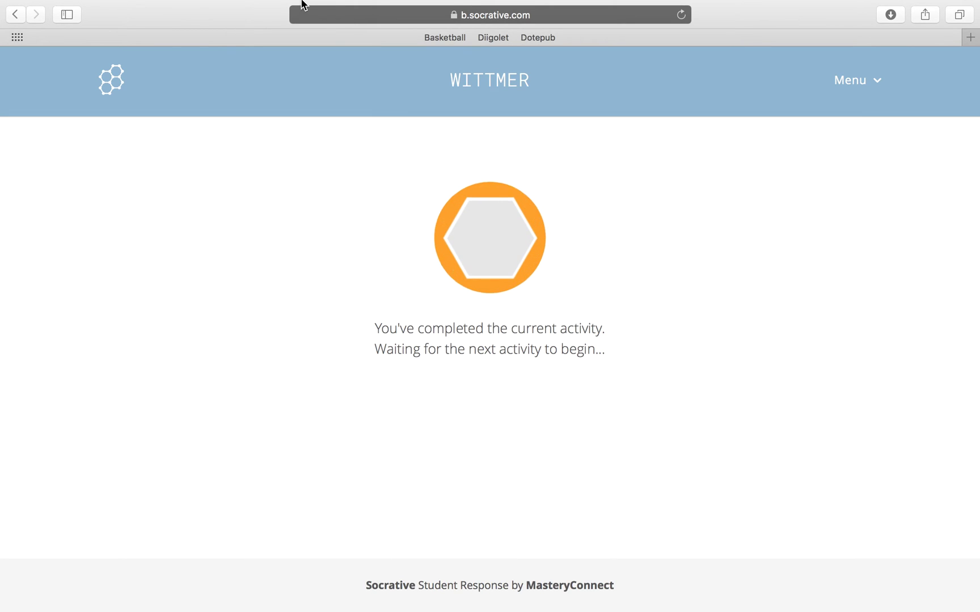
Close the student's Safari window and return to the teacher's Test Me results
mouse_move(140, 8)
click(46, 29)
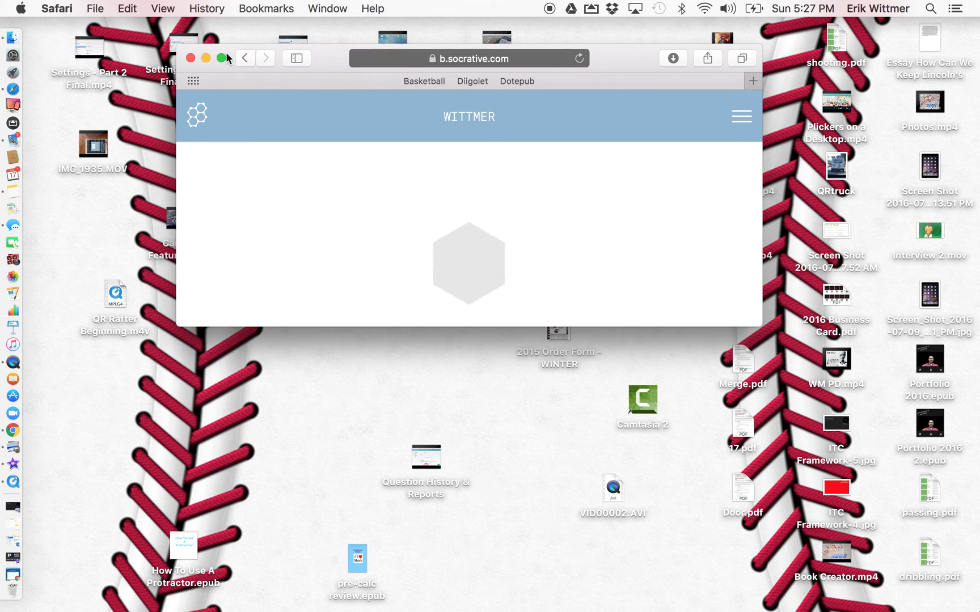
click(222, 58)
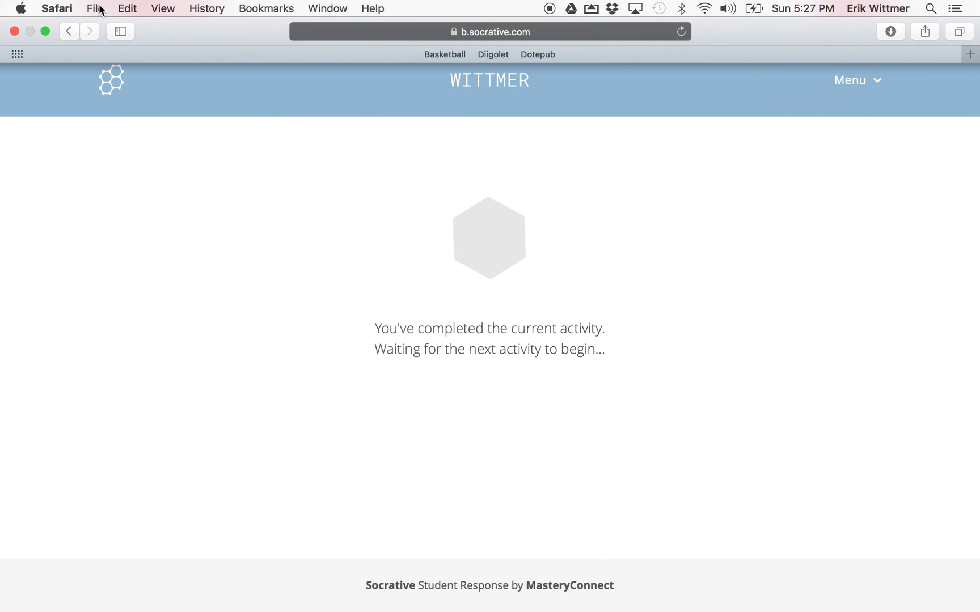
click(14, 30)
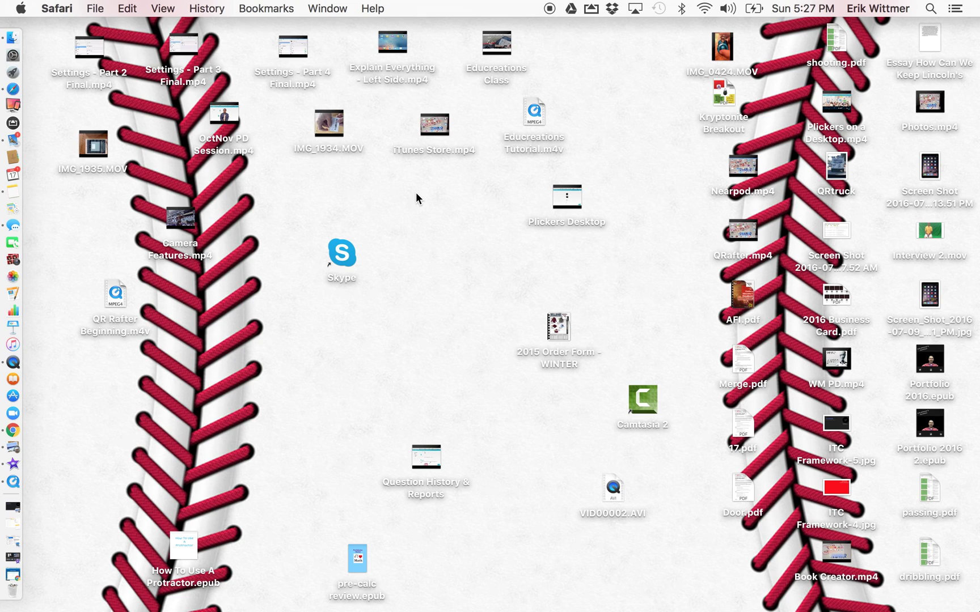
click(52, 75)
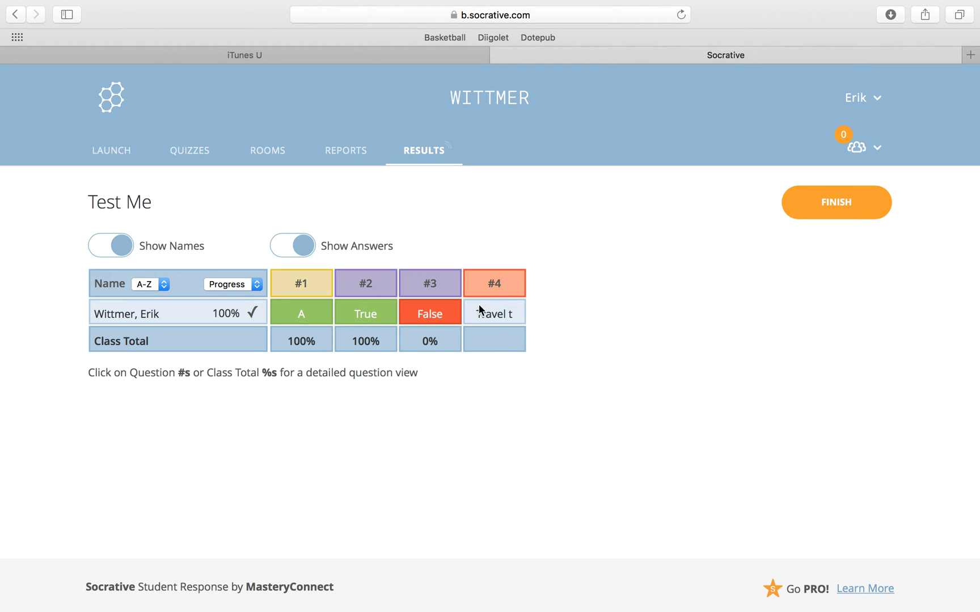
End the quiz and download individual student and question-specific PDF reports
click(309, 246)
click(289, 250)
click(826, 203)
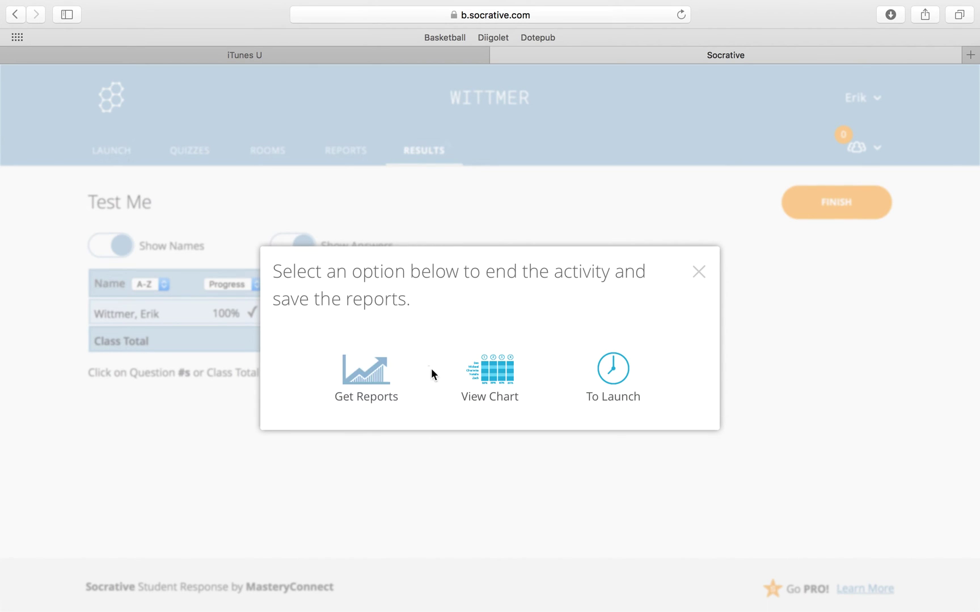
click(381, 381)
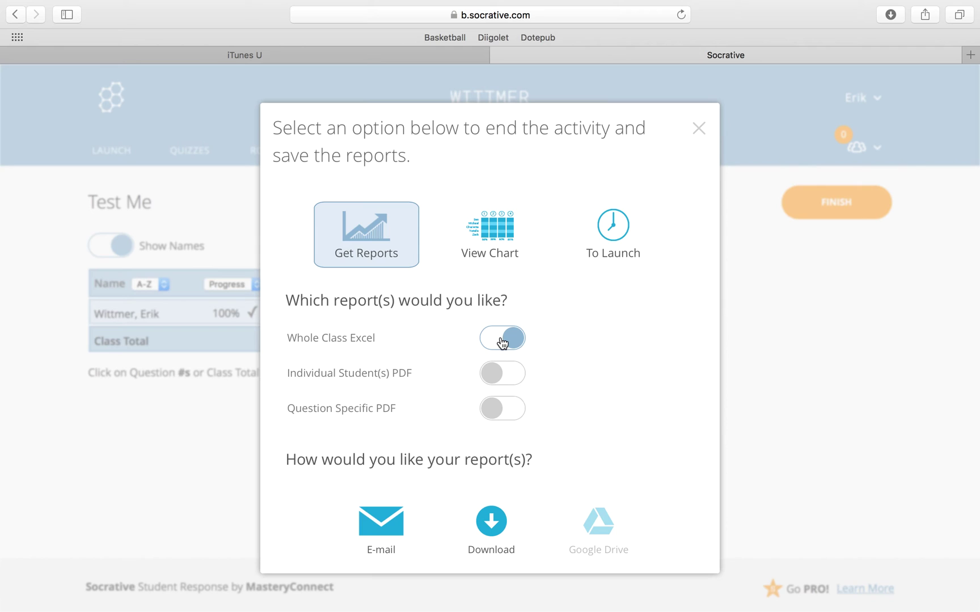
click(495, 376)
click(491, 414)
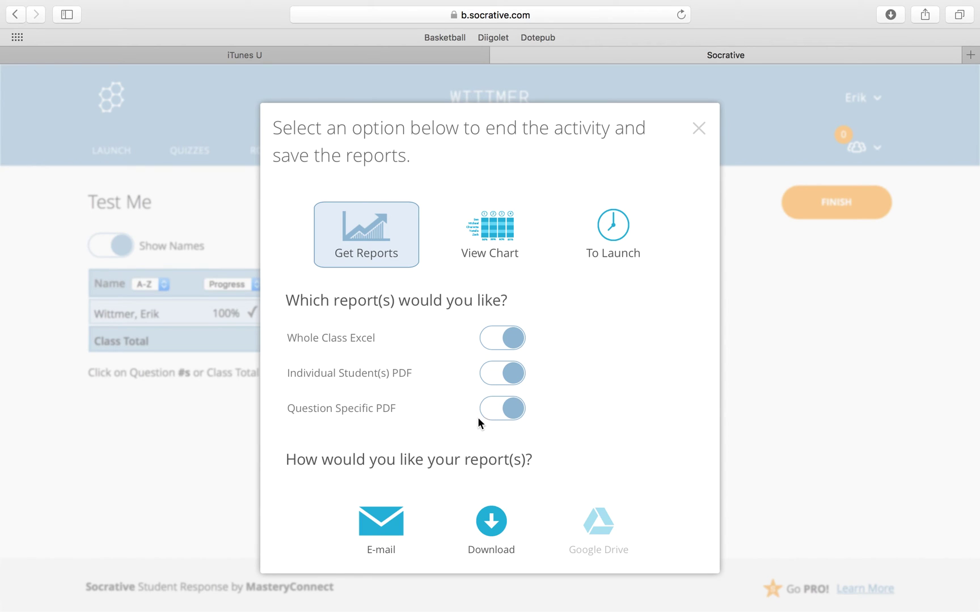
click(493, 529)
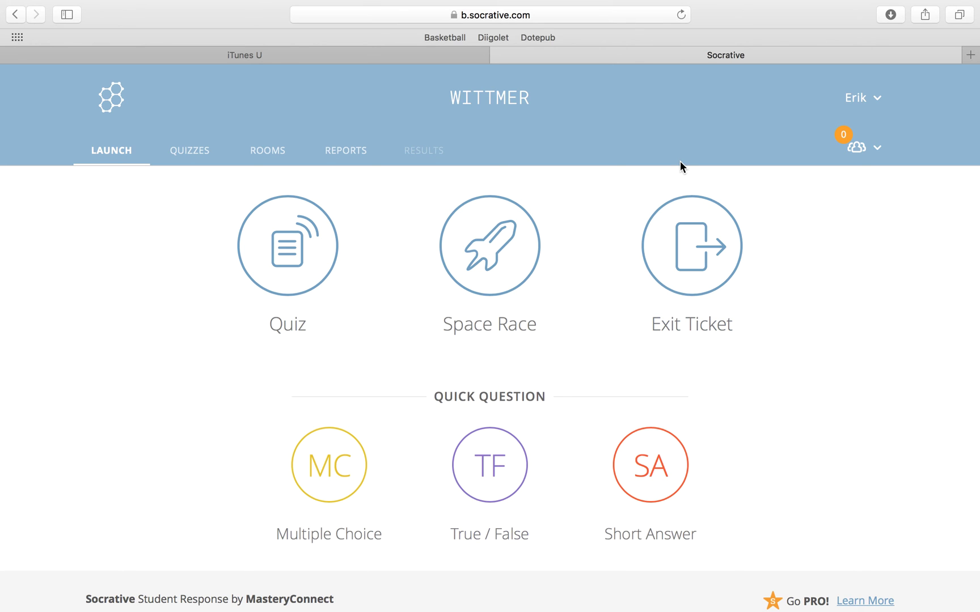
Open the downloaded report folder's Students PDF in Preview
click(890, 16)
click(820, 76)
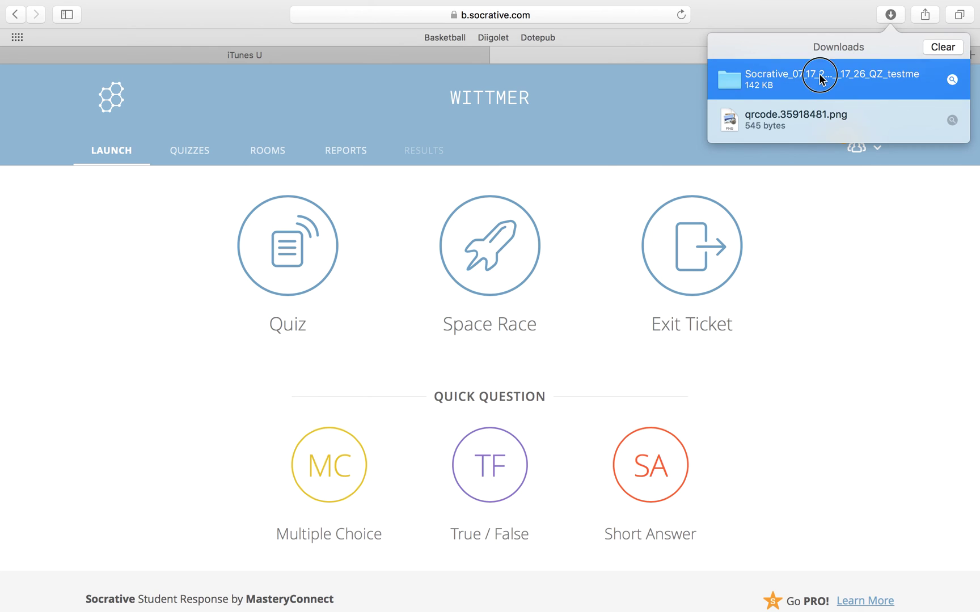
double_click(820, 76)
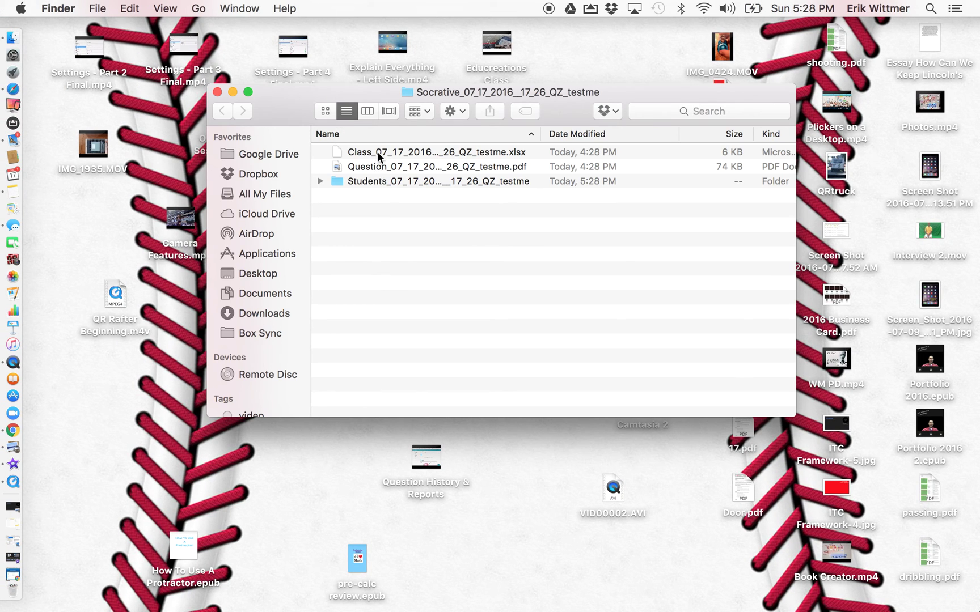
click(326, 181)
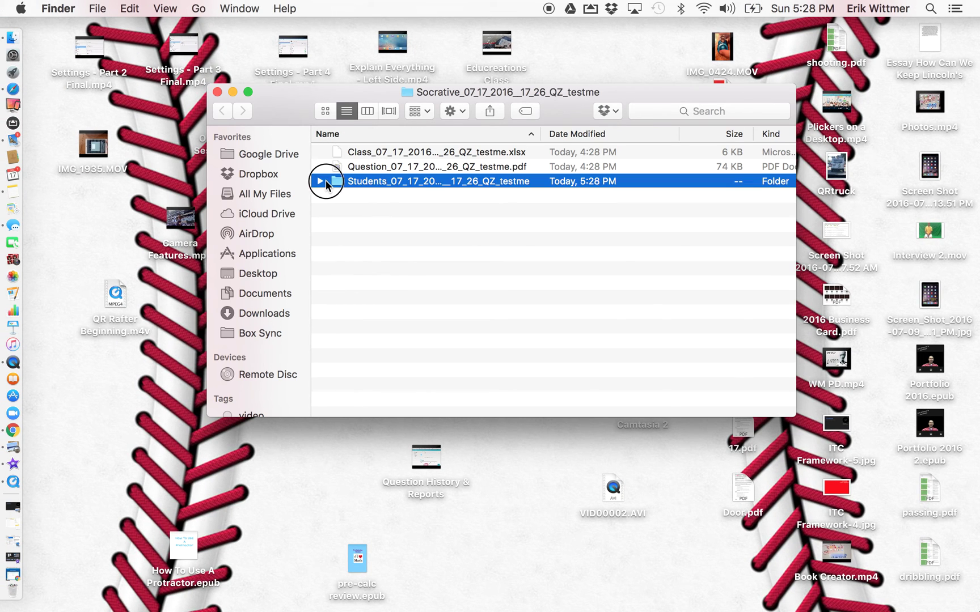
double_click(326, 181)
double_click(360, 154)
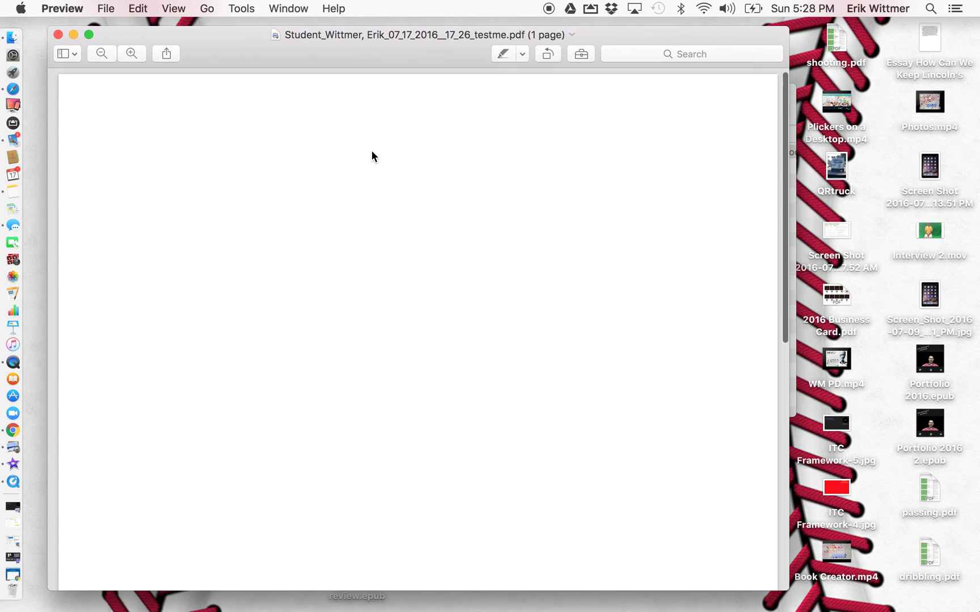
Scroll through the student's 67% Test Me report, then close Preview
scroll(438, 283, down, 5)
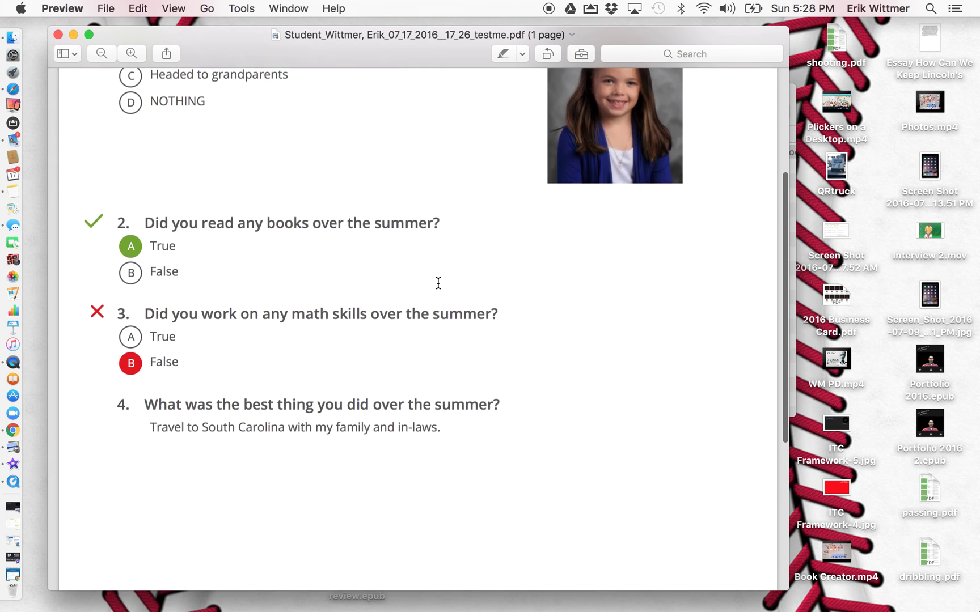
scroll(438, 283, up, 4)
scroll(438, 283, up, 1)
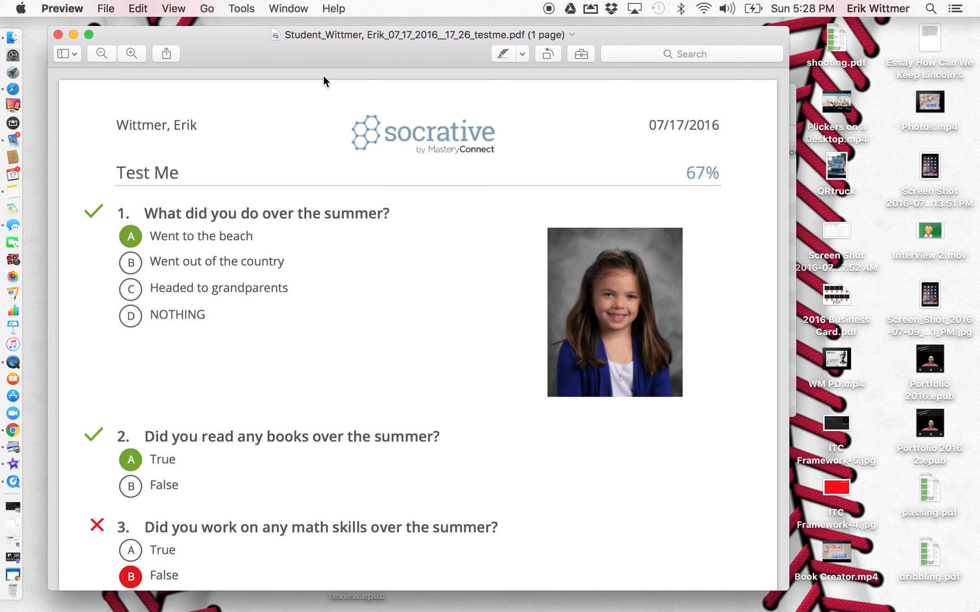
click(58, 35)
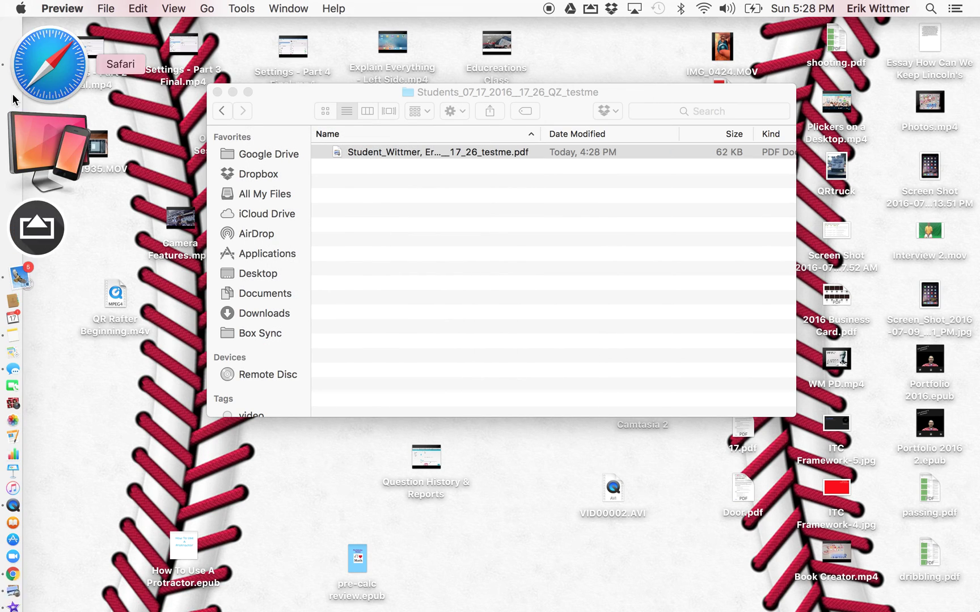
Launch a Space Race on First Day Survey with 5 automatic teams and bear icons
click(40, 89)
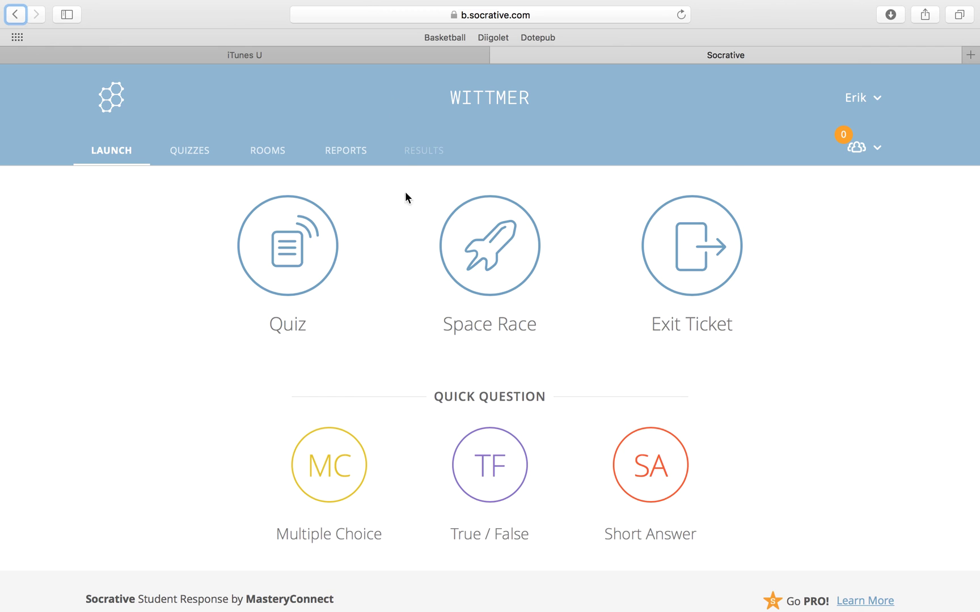
click(516, 238)
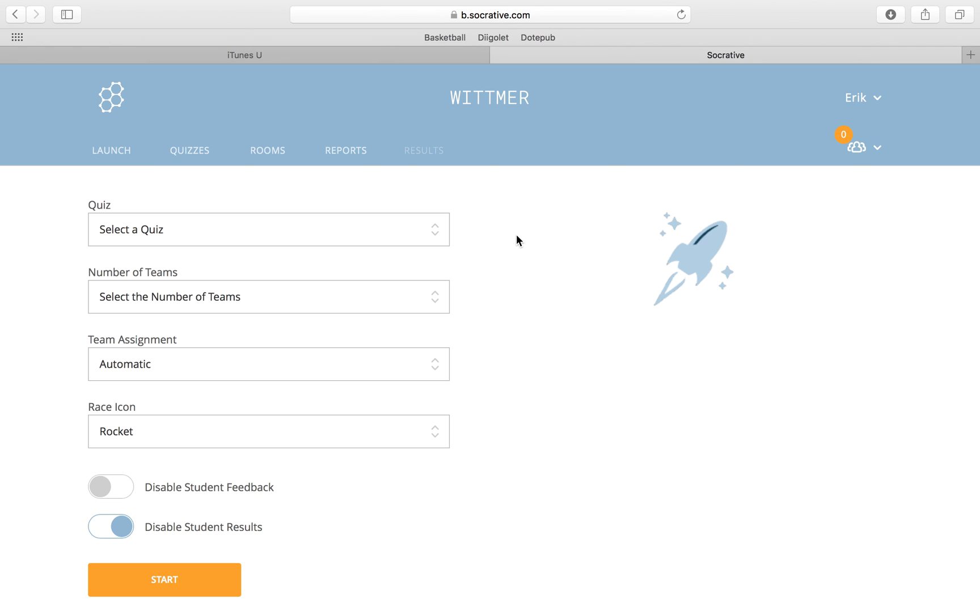
click(413, 233)
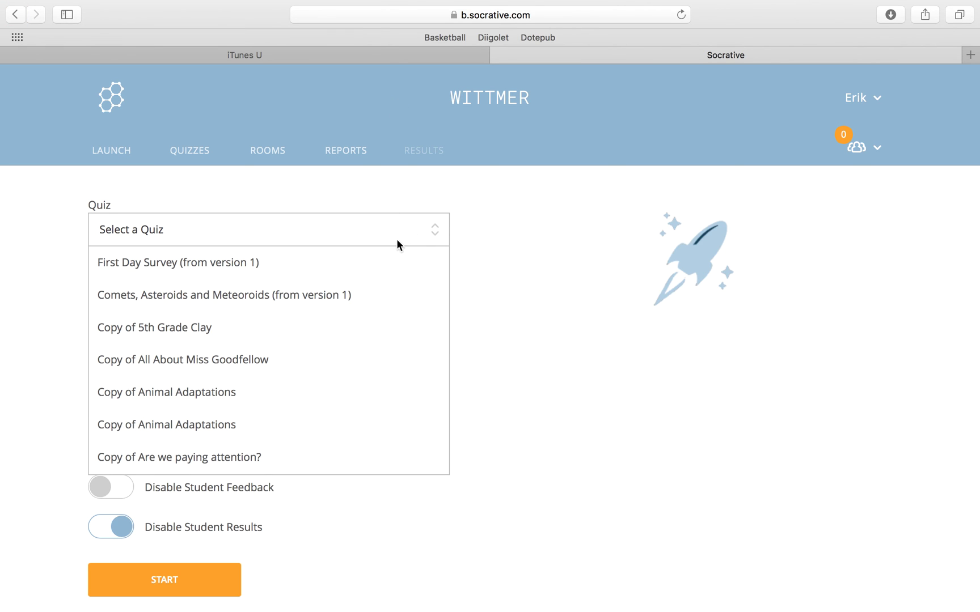
click(356, 277)
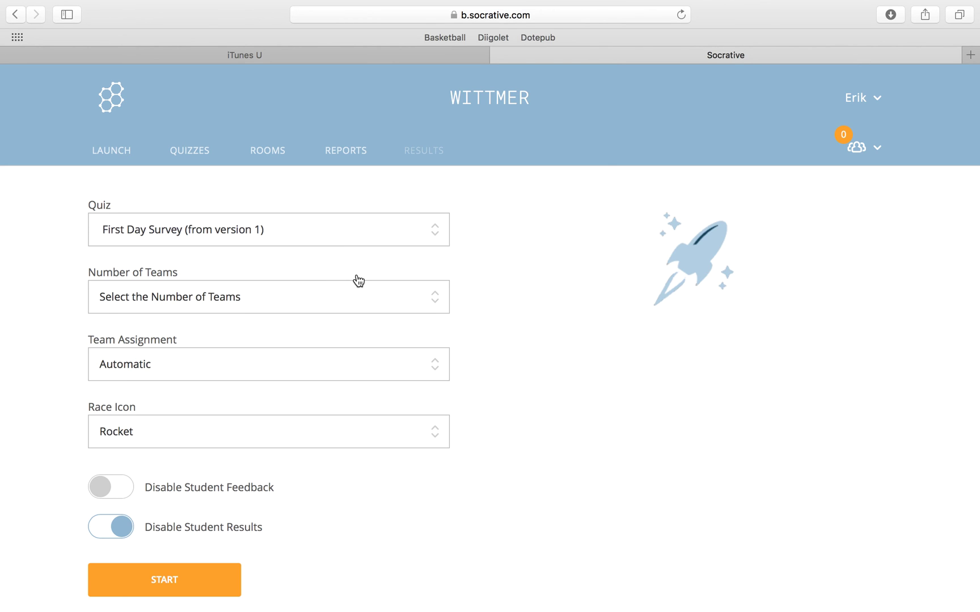
click(334, 296)
click(270, 424)
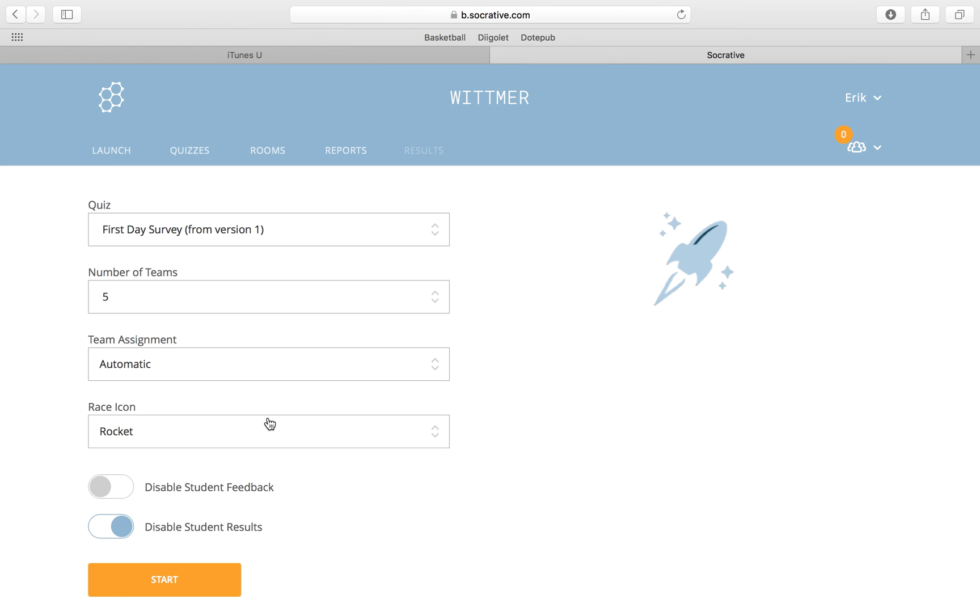
click(368, 369)
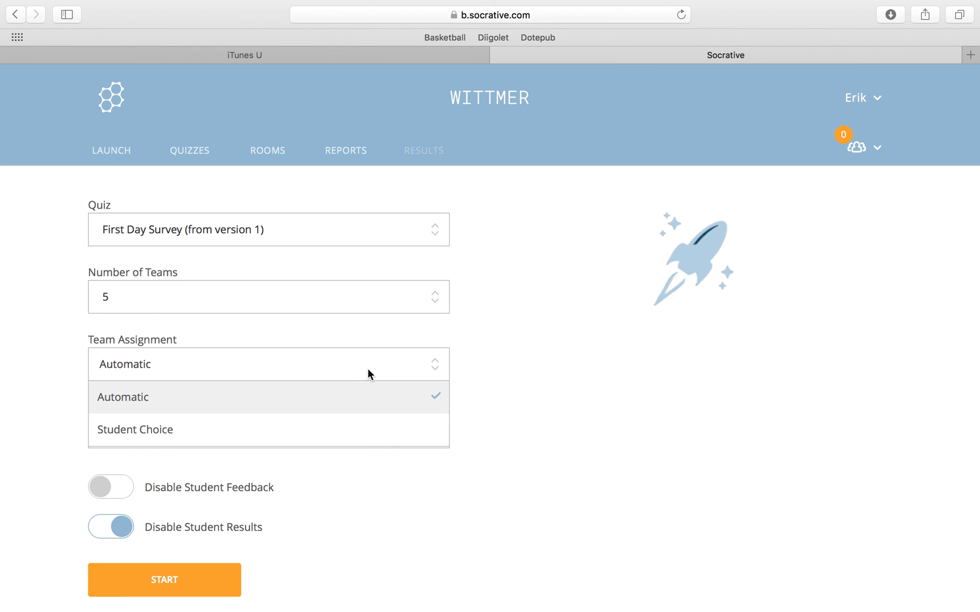
click(369, 372)
click(327, 448)
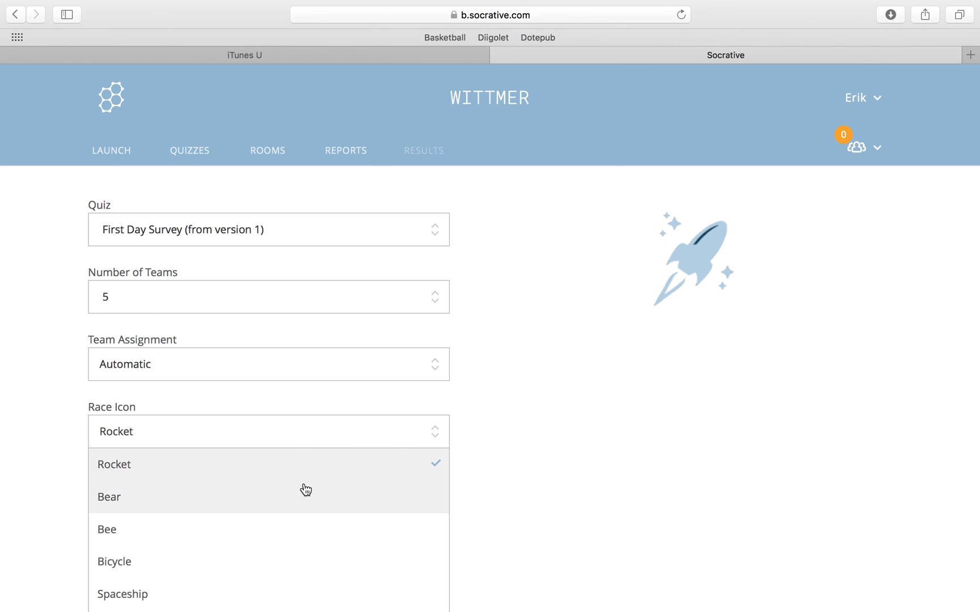
click(303, 492)
scroll(479, 479, down, 3)
click(203, 465)
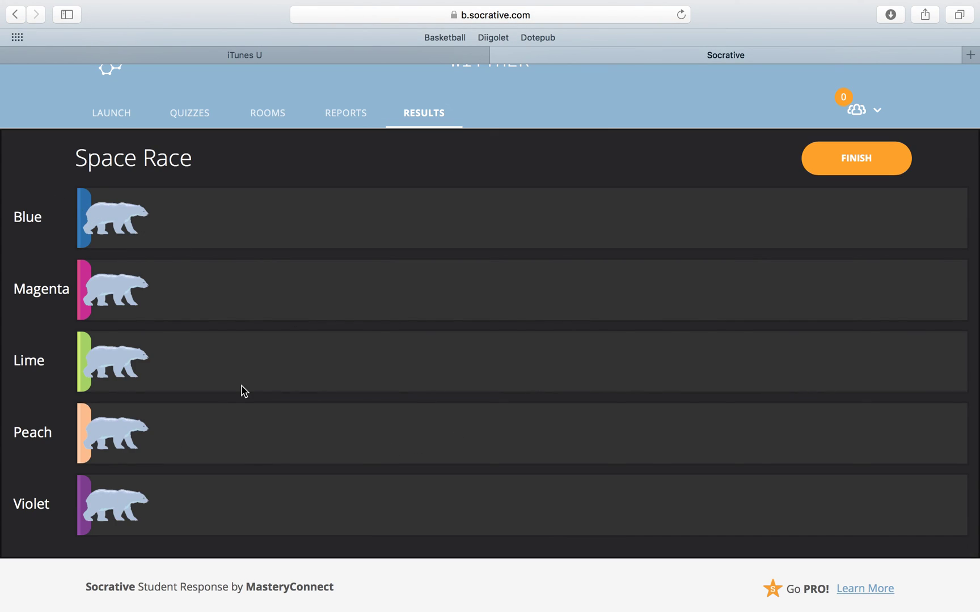
End the Space Race and launch an Exit Ticket
click(852, 166)
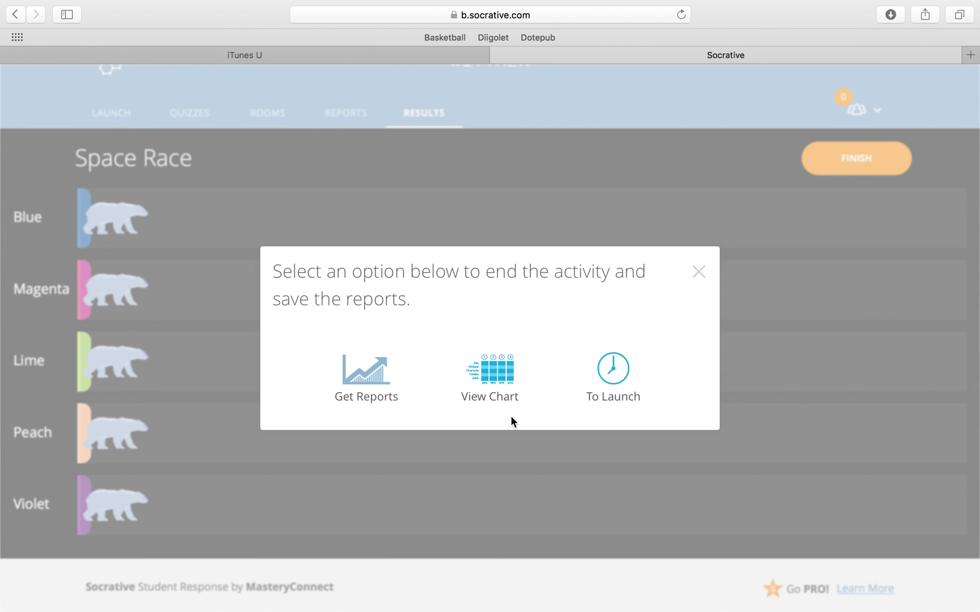
click(607, 377)
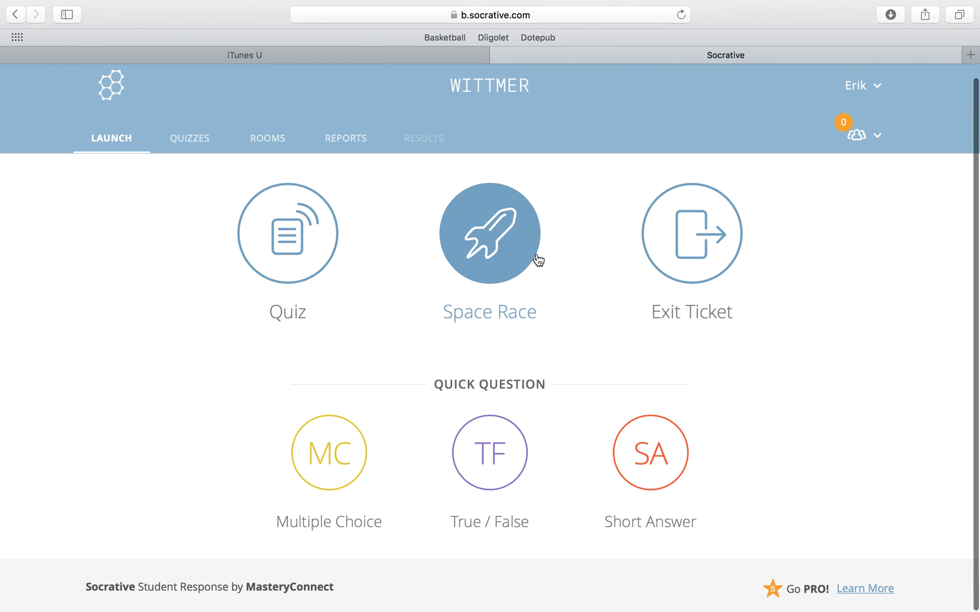
click(673, 254)
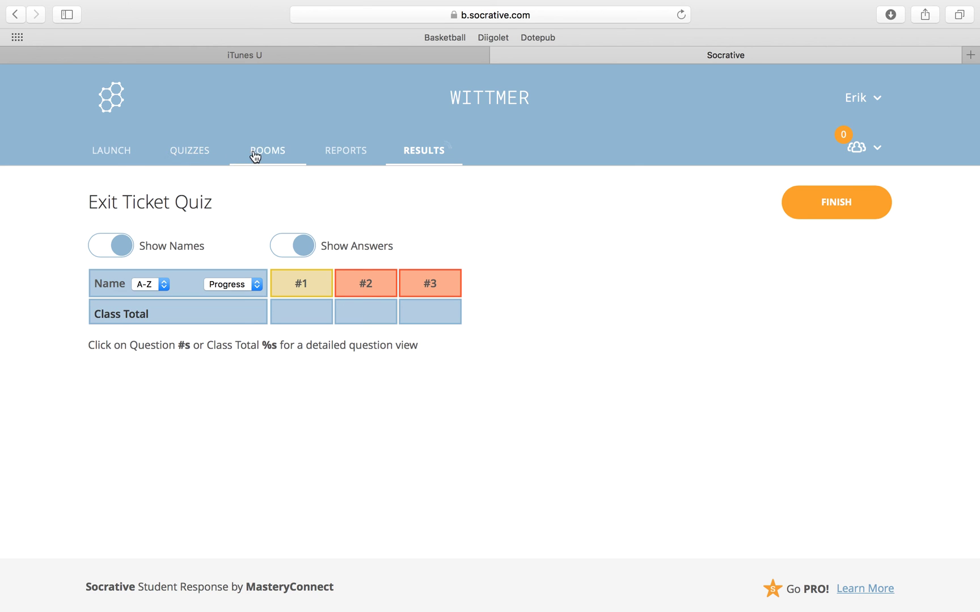
End the Exit Ticket and go back to the Launch page
click(823, 211)
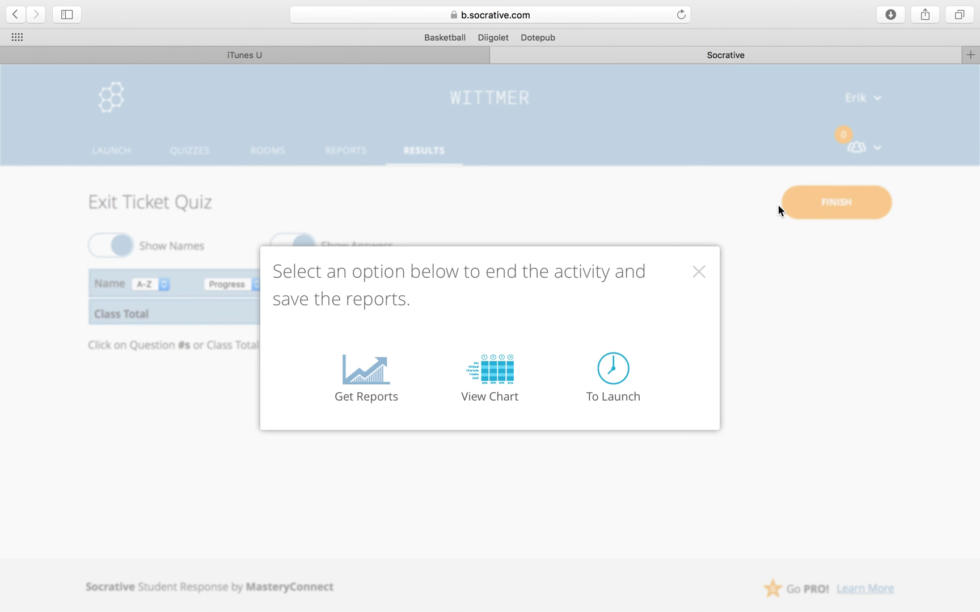
click(612, 377)
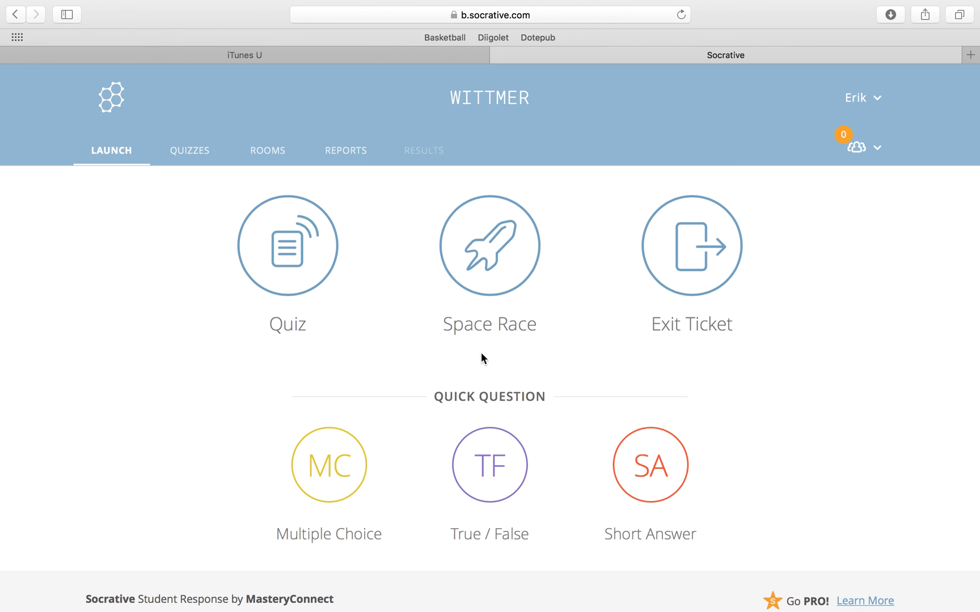
scroll(451, 403, down, 1)
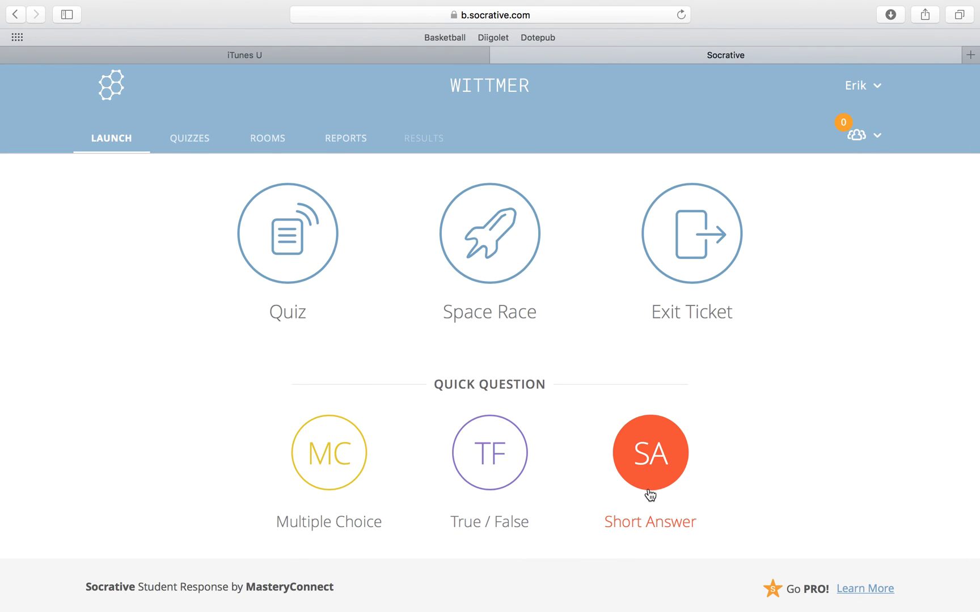
Launch a Multiple Choice Quick Question, glance over its results page, then finish it
click(347, 462)
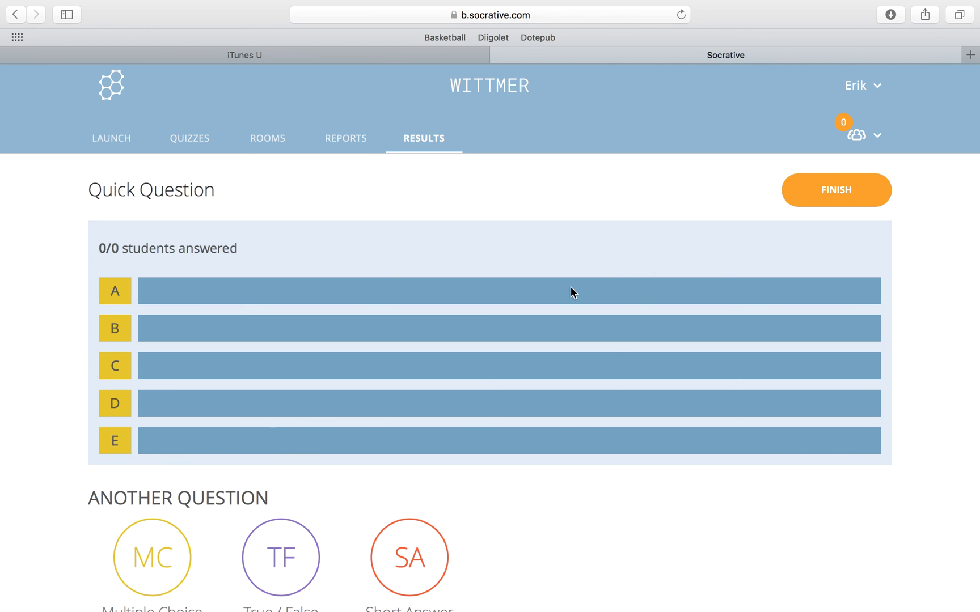
scroll(487, 226, down, 5)
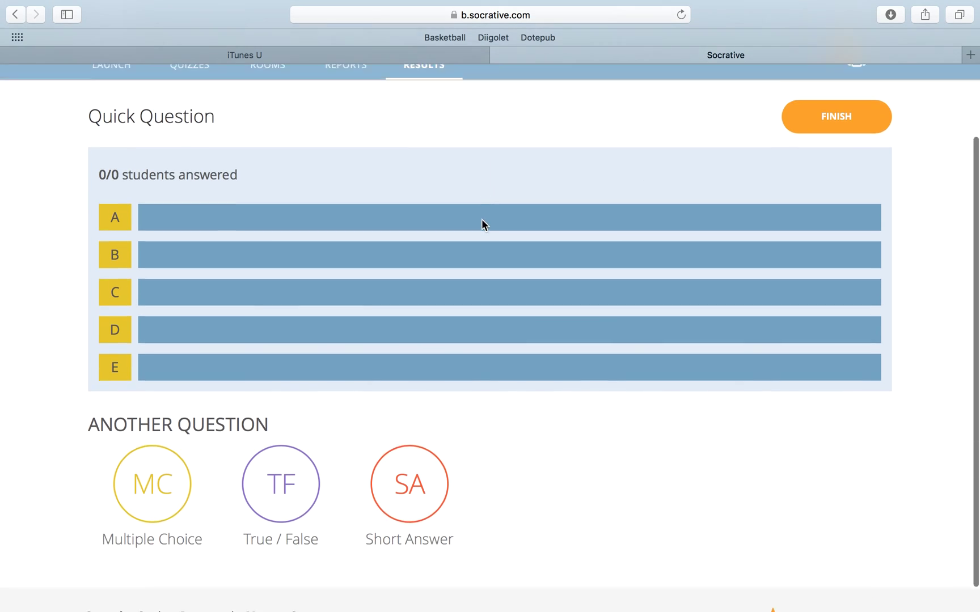
scroll(582, 257, up, 5)
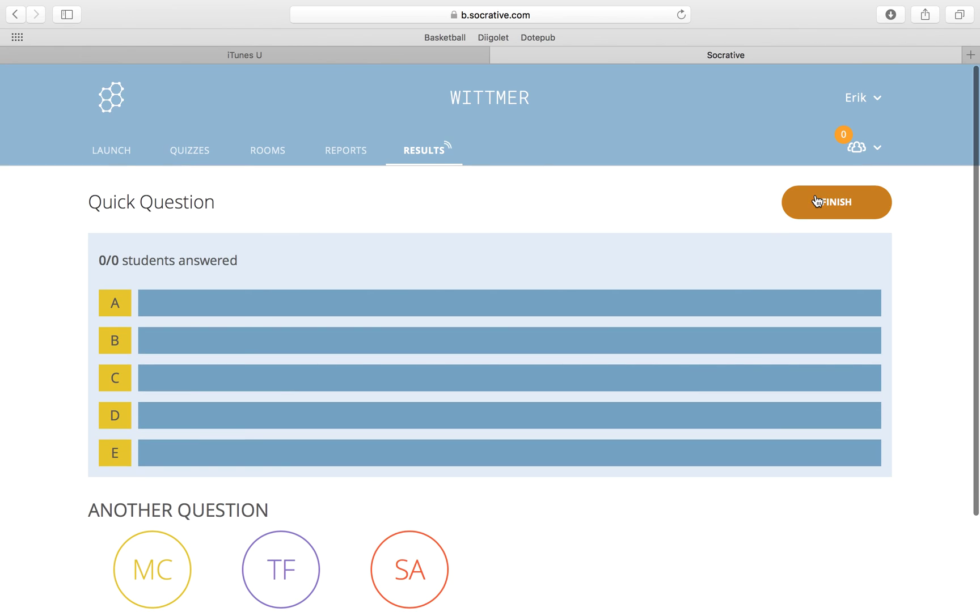
click(817, 202)
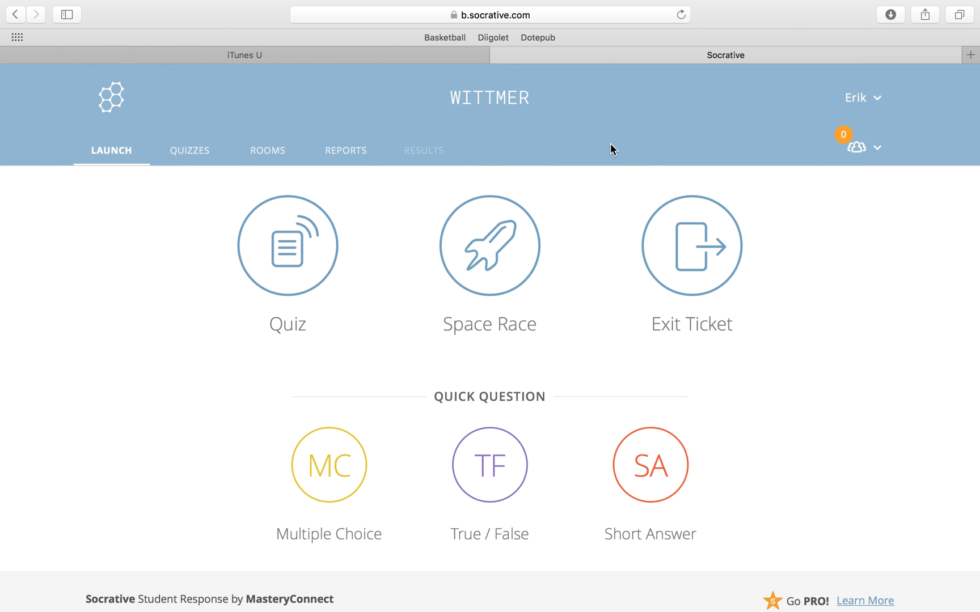